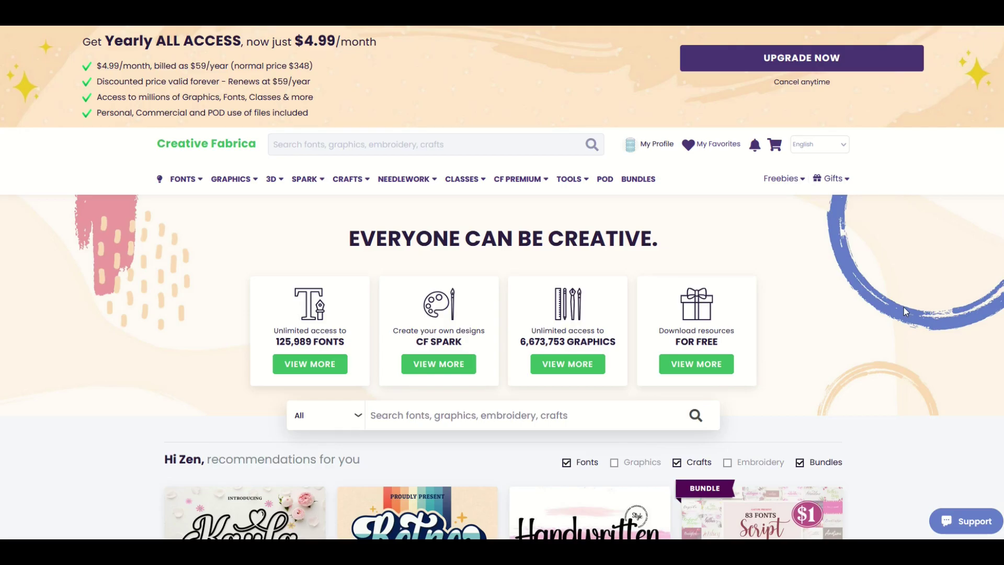
# Step: Scroll the KDP Interiors results down to the KDP INTERIOR BUNDLE PACK card
pyautogui.scroll(-5, 905, 306)
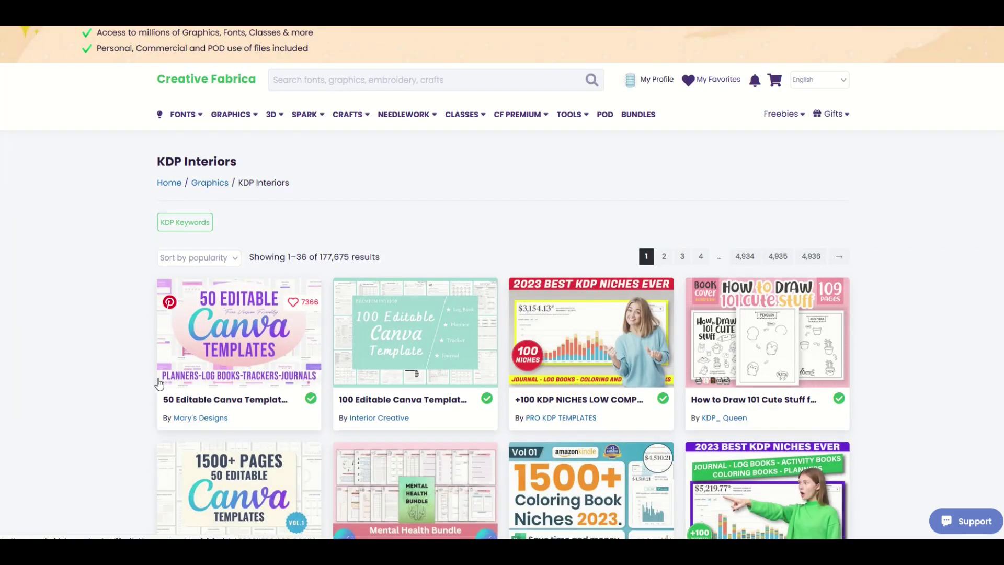
pyautogui.scroll(-4, 159, 382)
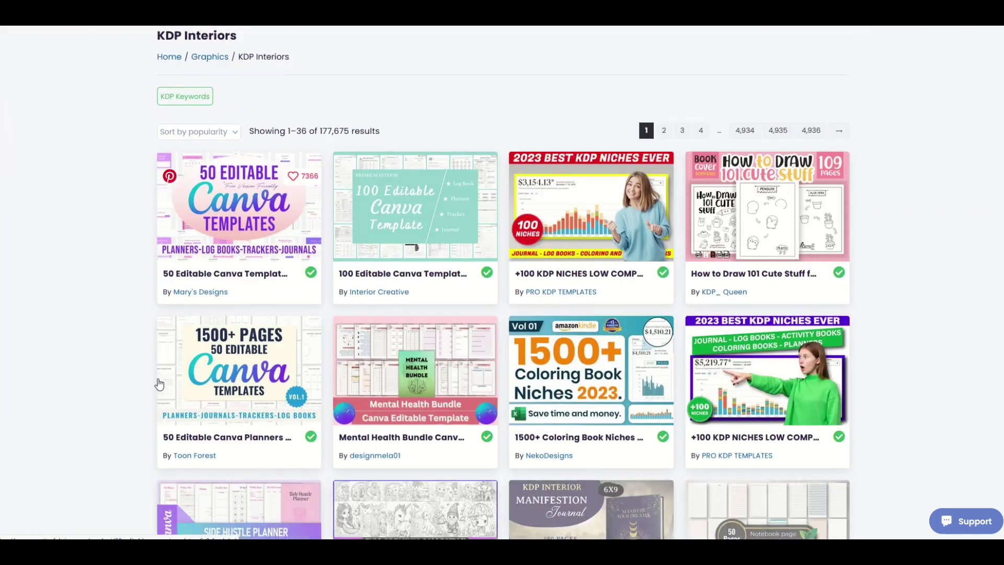
pyautogui.scroll(-4, 159, 383)
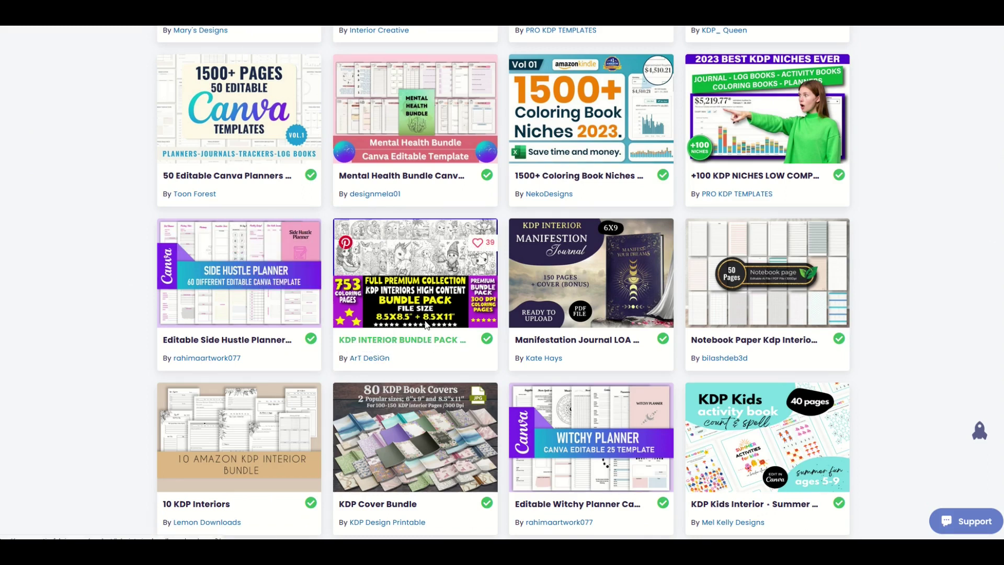
# Step: Open the KDP Interior Bundle Pack Volume - 3 page and show its included coloring page list
pyautogui.click(401, 264)
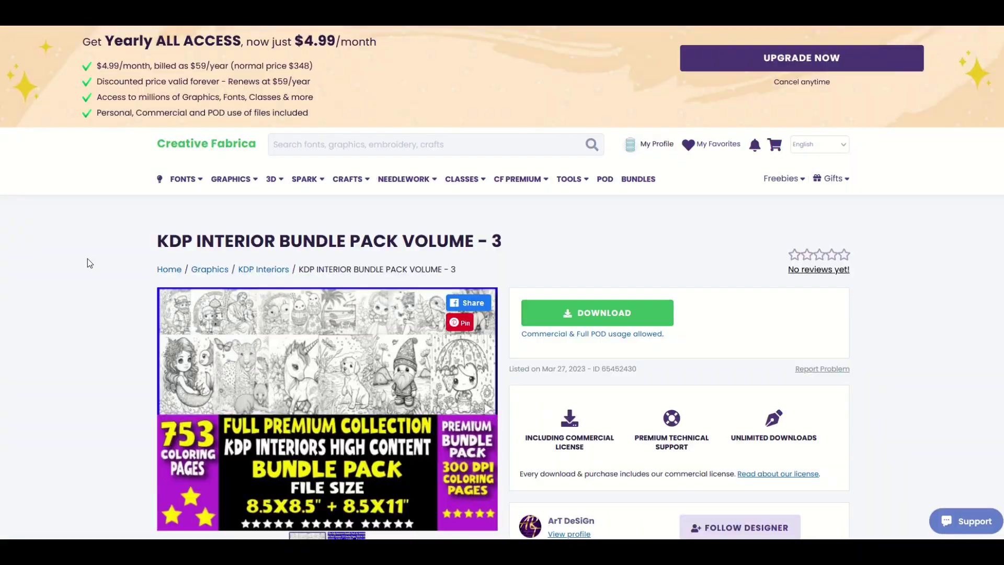
pyautogui.scroll(-2, 87, 258)
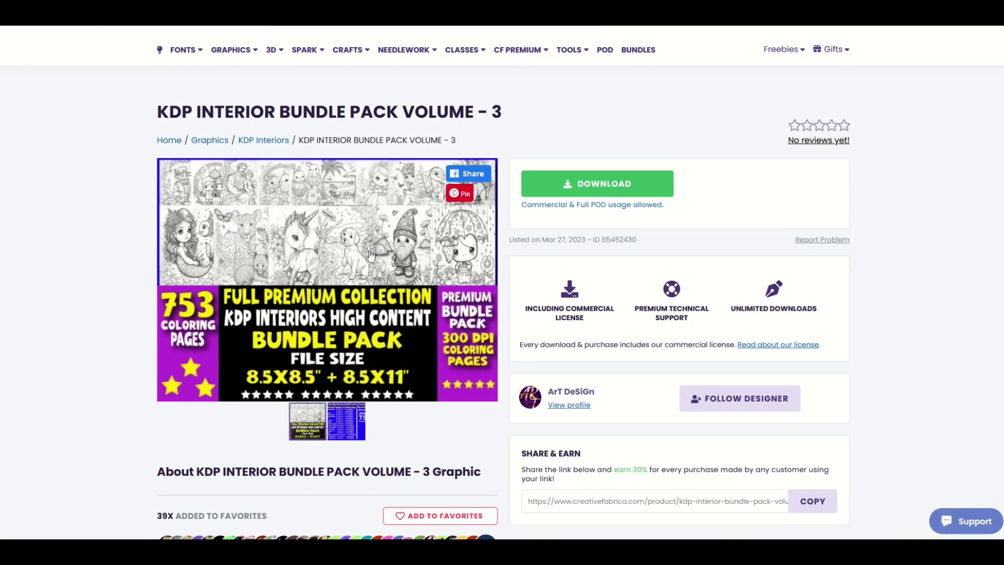
pyautogui.click(345, 422)
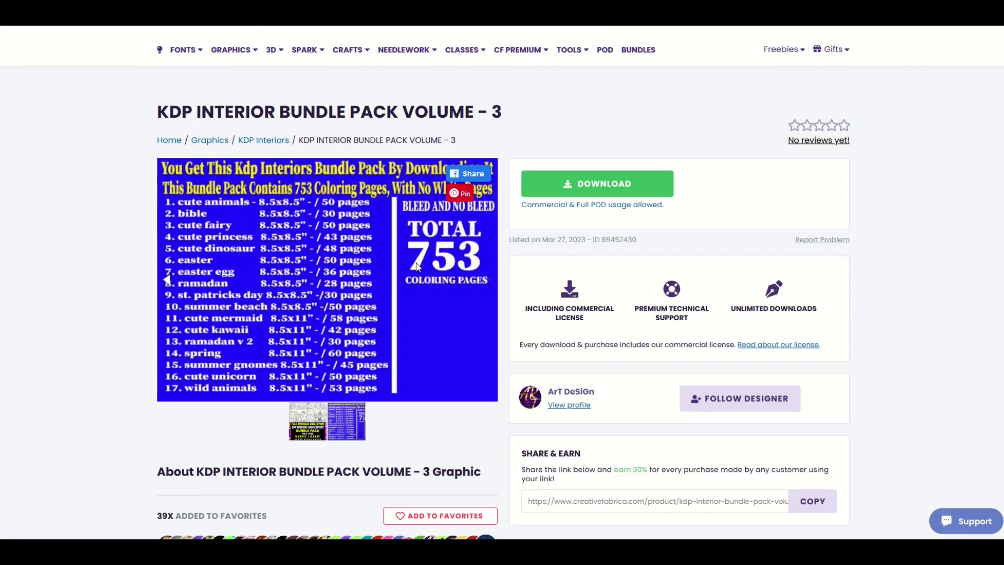
pyautogui.scroll(1, 417, 267)
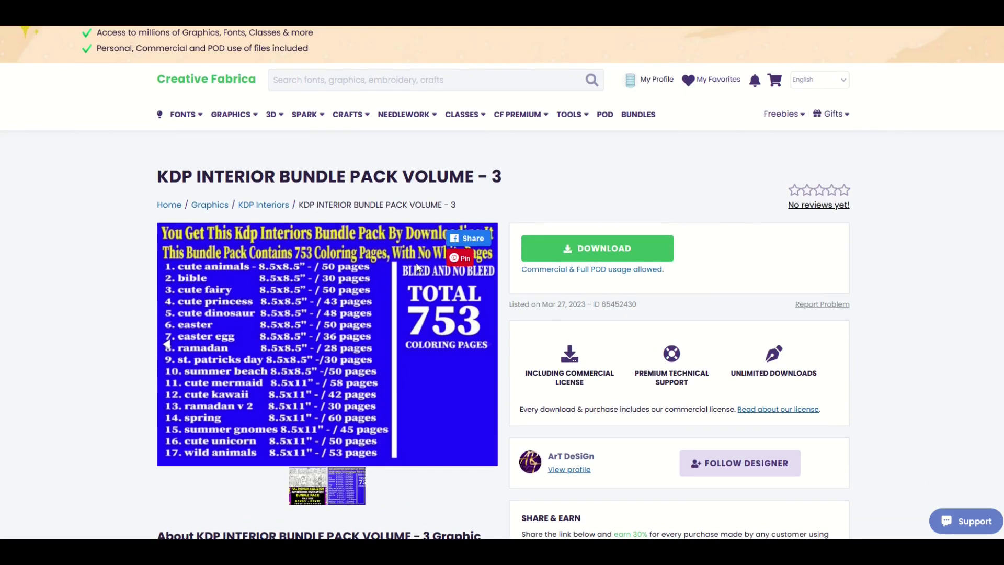
pyautogui.scroll(1, 417, 267)
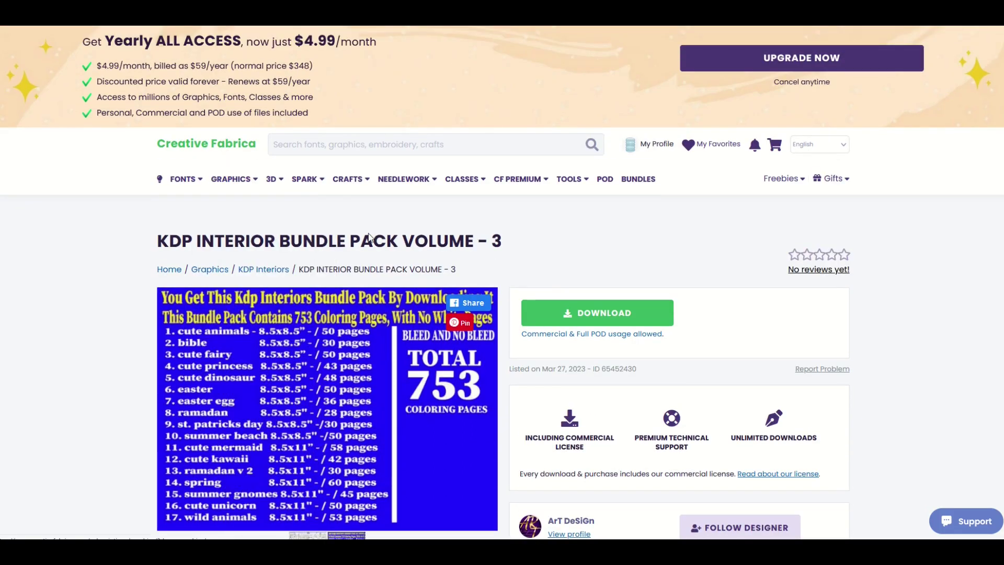
# Step: Attempt to download the bundle from its product page
pyautogui.click(549, 319)
pyautogui.scroll(-3, 339, 347)
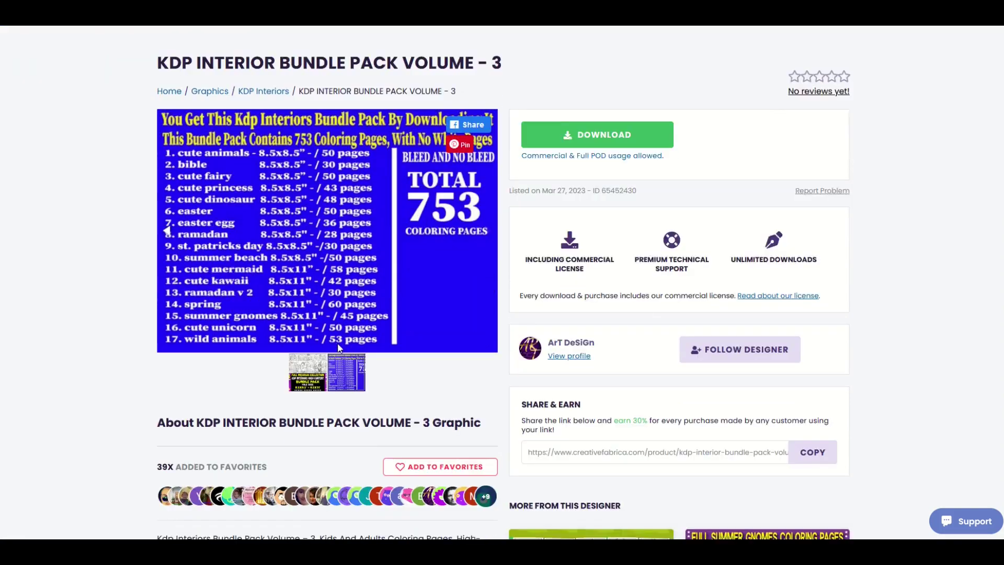
pyautogui.scroll(1, 289, 328)
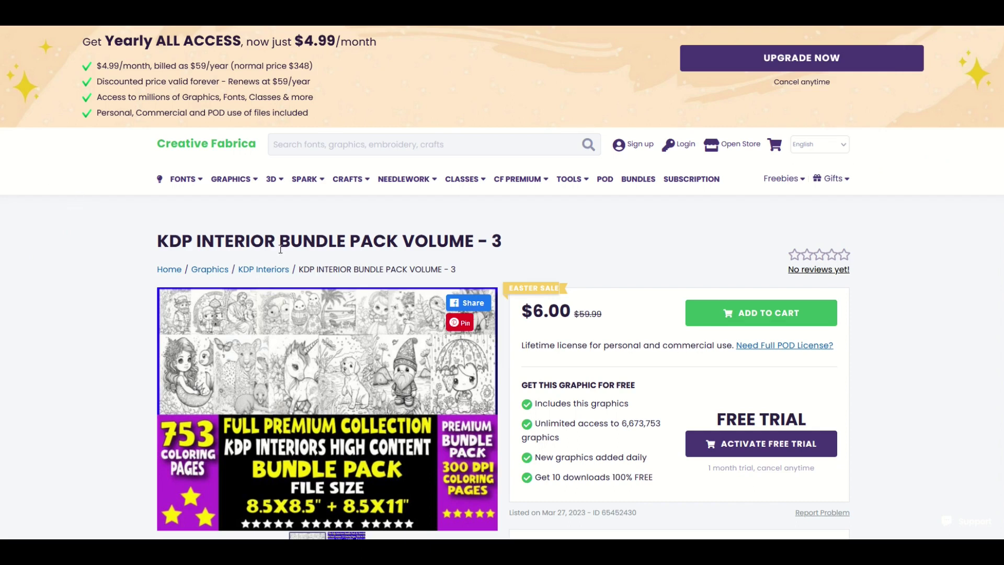
# Step: Download the 1.5 GB KDP Interior Bundle Pack Volume - 3 zip file
pyautogui.scroll(-2, 560, 312)
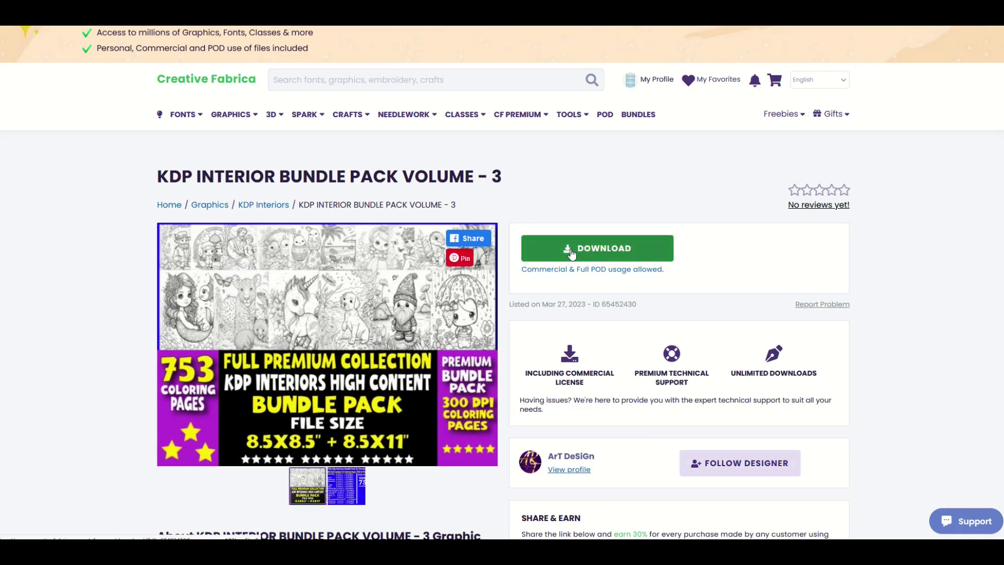
pyautogui.click(571, 254)
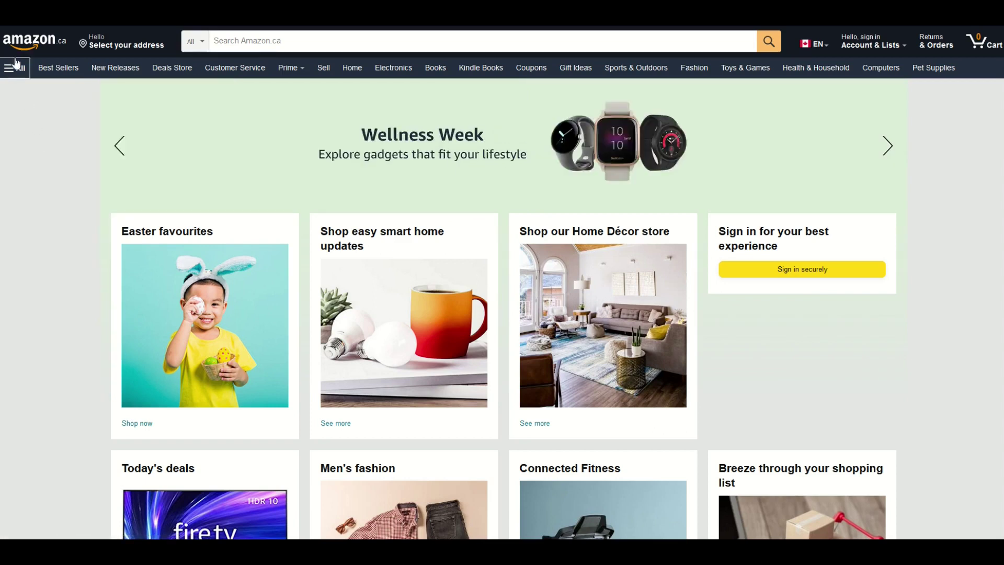
# Step: Search Amazon.ca for 'ADULT COLORING BOOK' and scroll through the bestselling results
pyautogui.click(249, 41)
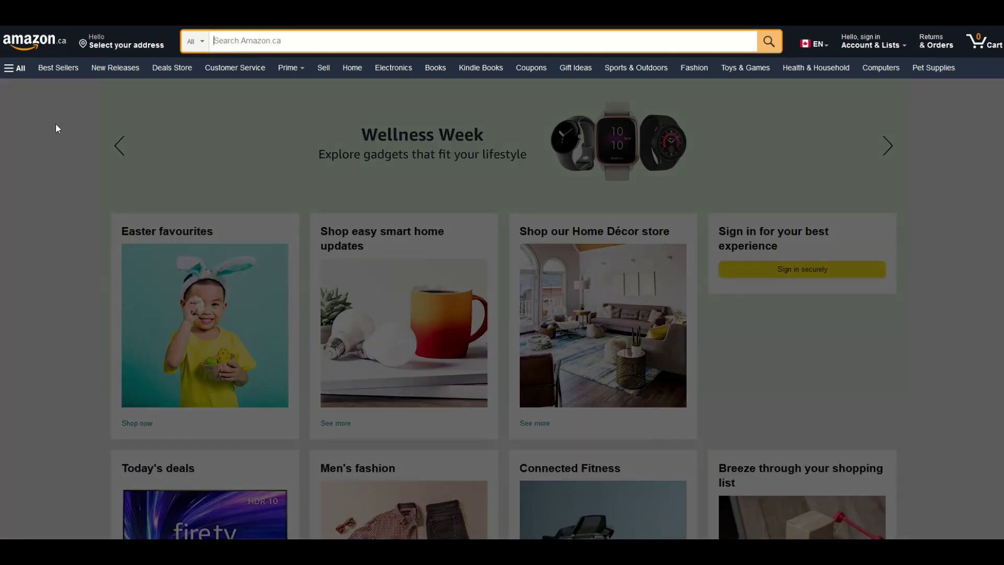
pyautogui.write('ADULT COLIR')
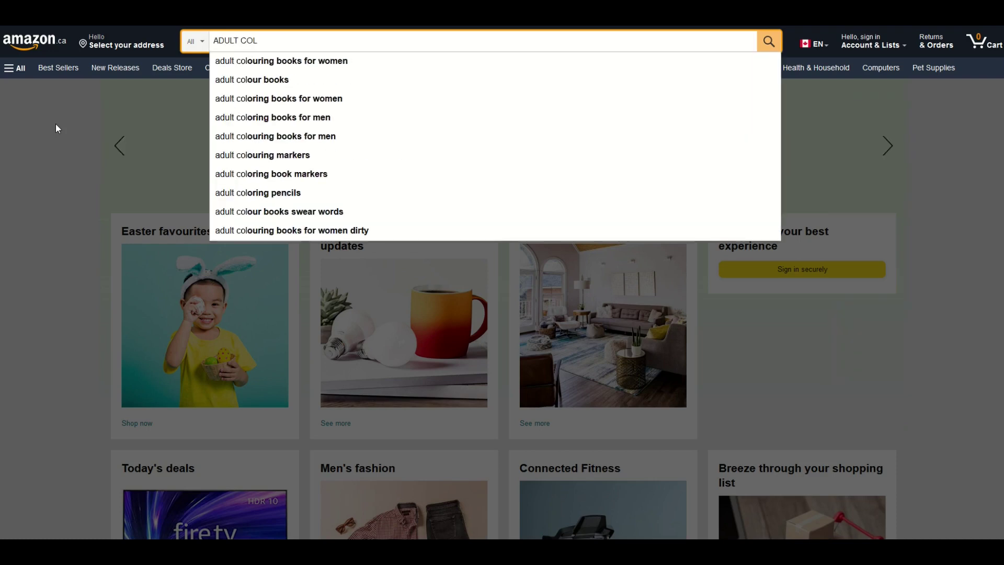
pyautogui.press('BackSpace')
pyautogui.press('BackSpace')
pyautogui.write('ORING BOOK')
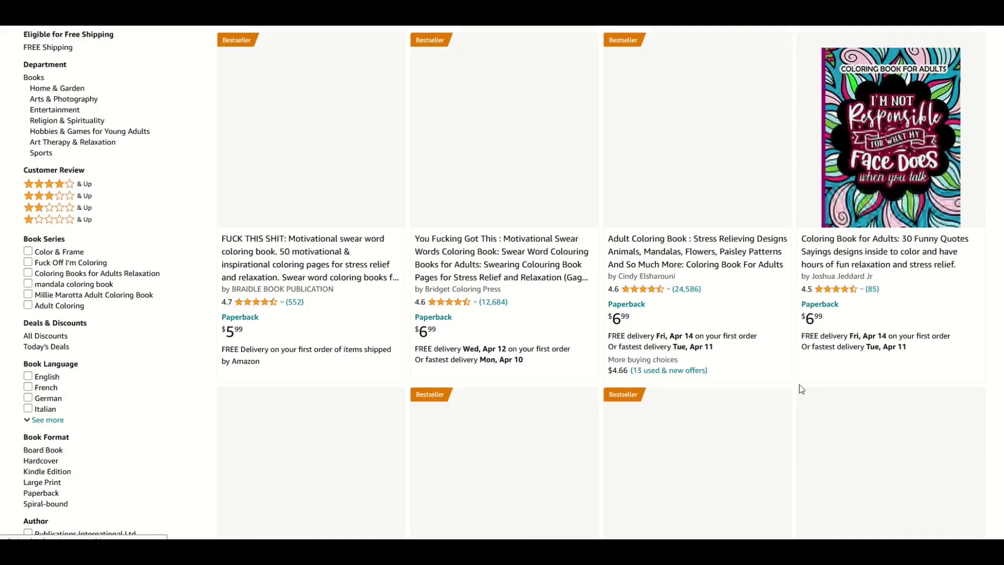
pyautogui.scroll(-4, 800, 388)
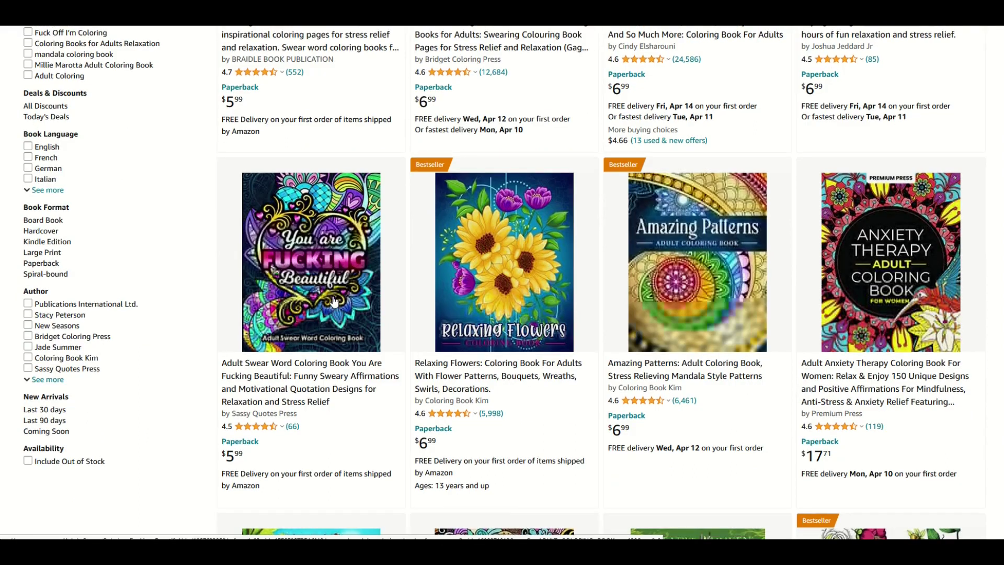
pyautogui.scroll(-1, 882, 210)
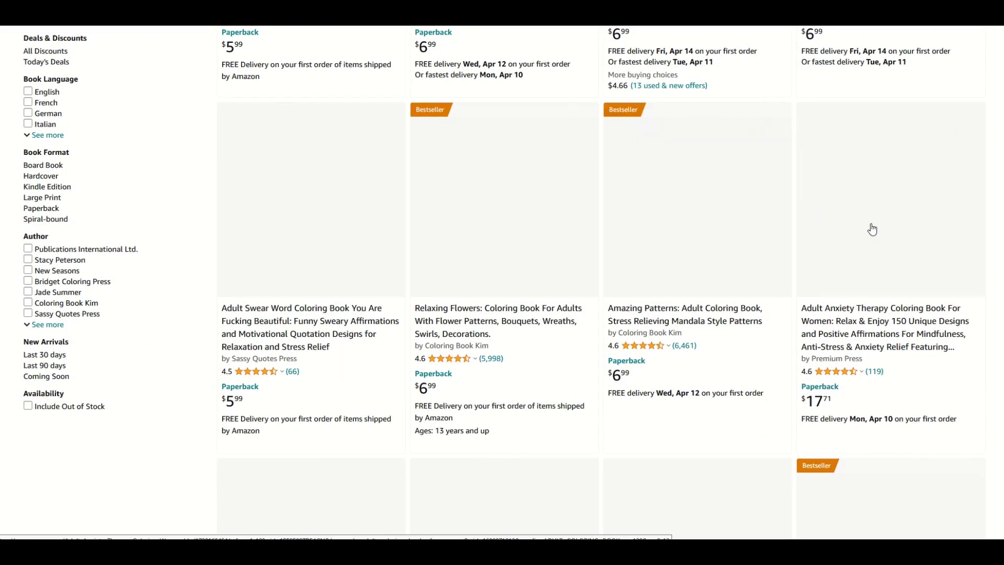
# Step: Open the Adult Anxiety Therapy Coloring Book For Women page and zoom into its back cover samples
pyautogui.click(872, 229)
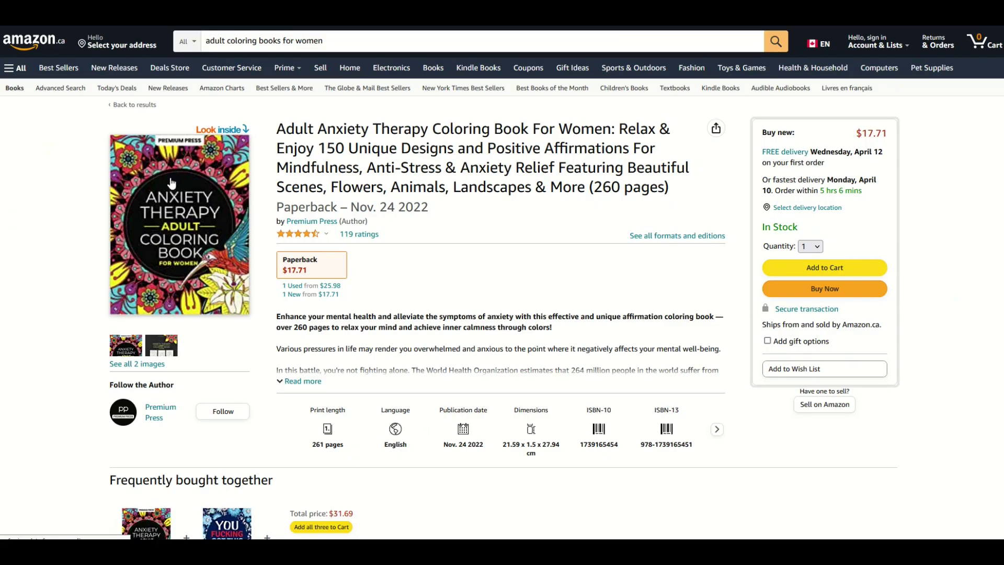
pyautogui.click(160, 347)
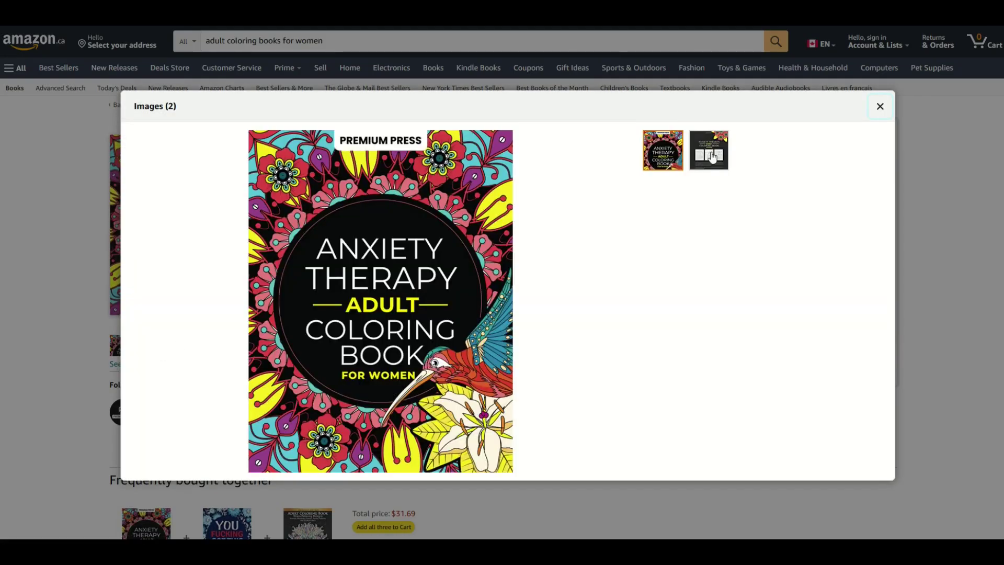
pyautogui.click(712, 158)
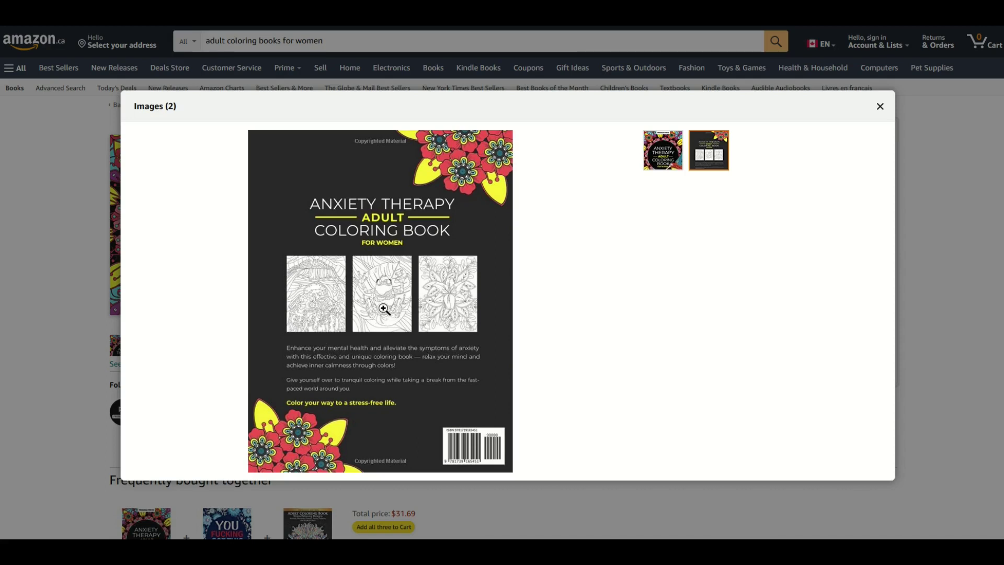
pyautogui.click(385, 309)
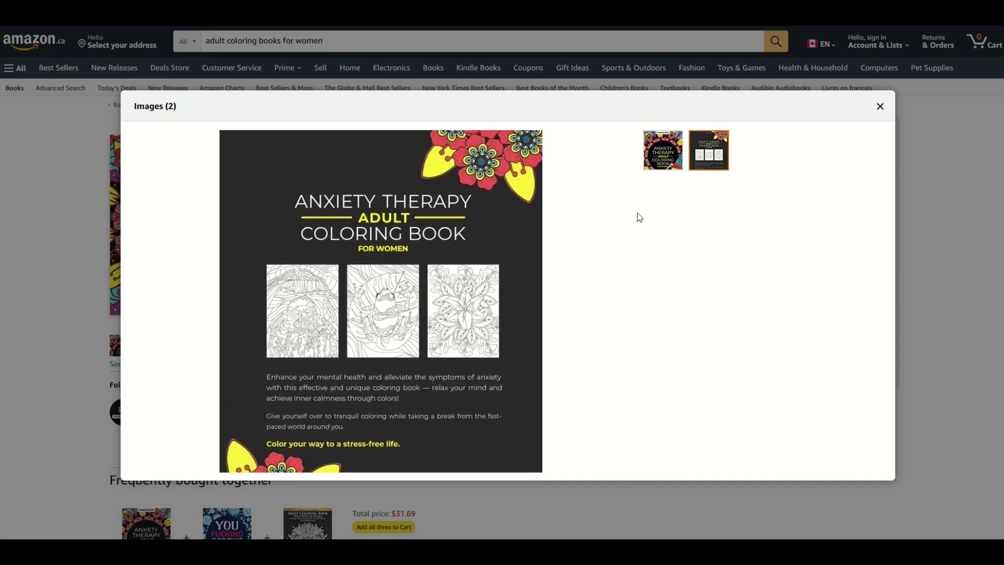
pyautogui.click(880, 106)
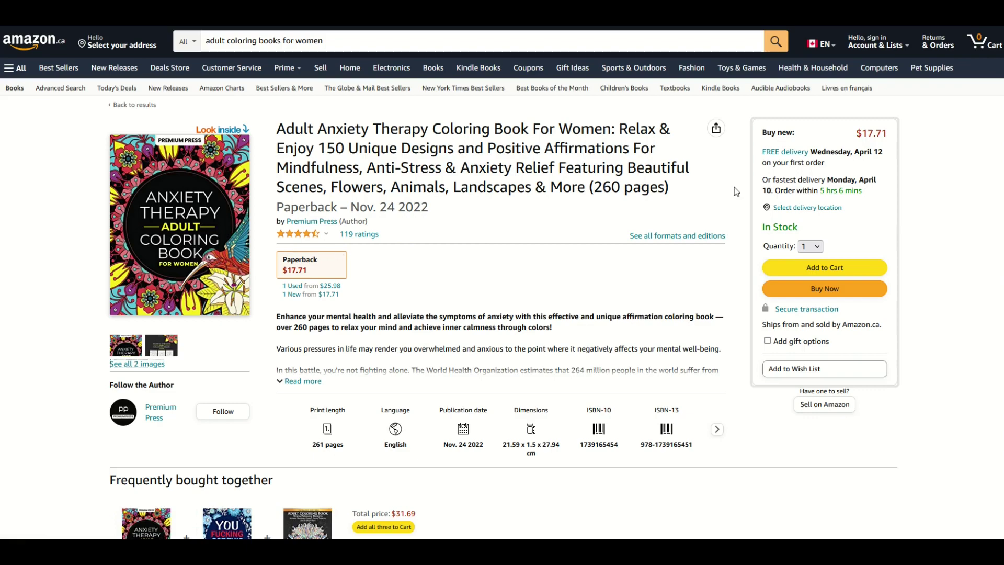
pyautogui.scroll(-1, 395, 346)
pyautogui.scroll(1, 394, 345)
pyautogui.click(354, 238)
pyautogui.scroll(-2, 395, 294)
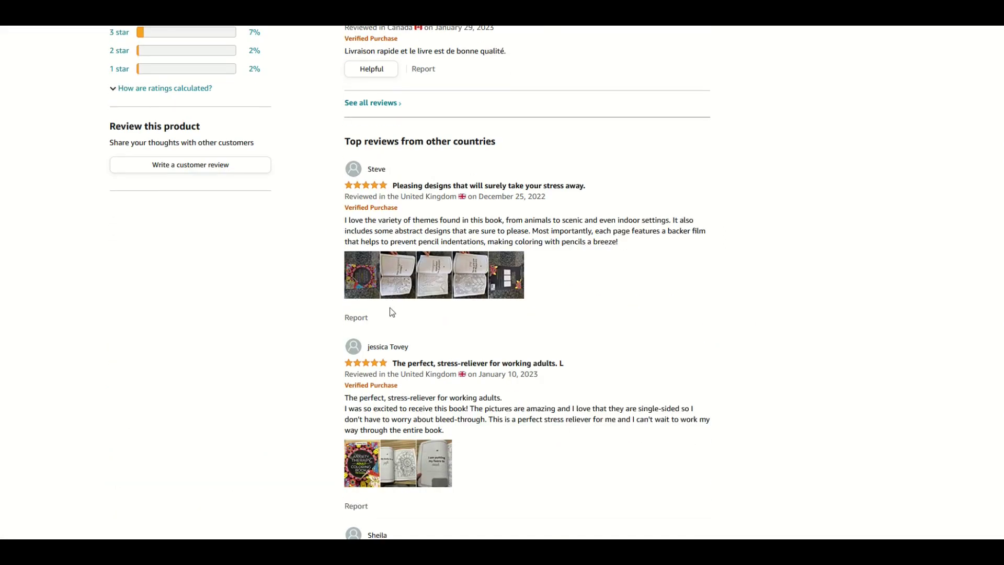
pyautogui.click(388, 274)
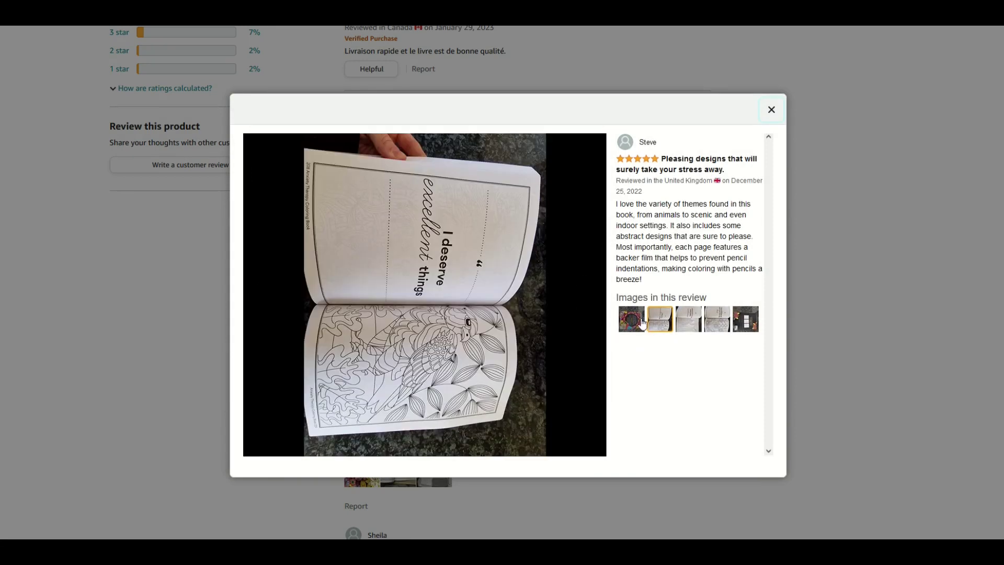
pyautogui.click(701, 324)
pyautogui.click(717, 325)
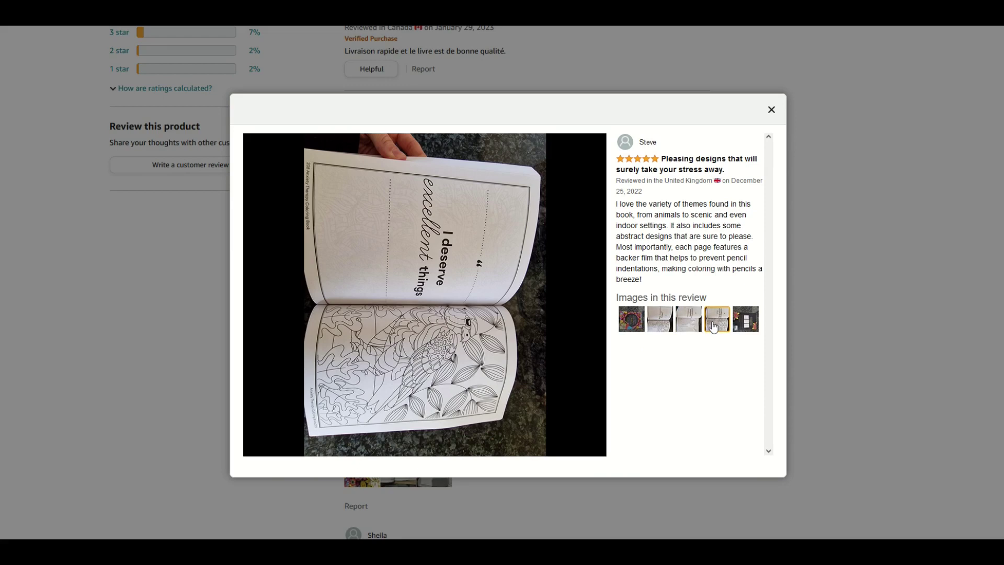
pyautogui.click(741, 326)
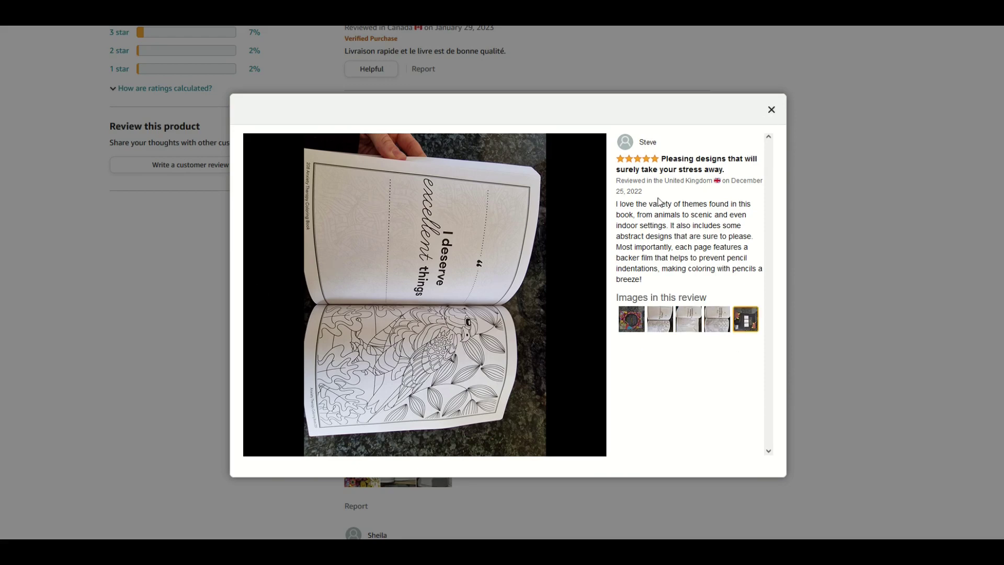
pyautogui.click(771, 109)
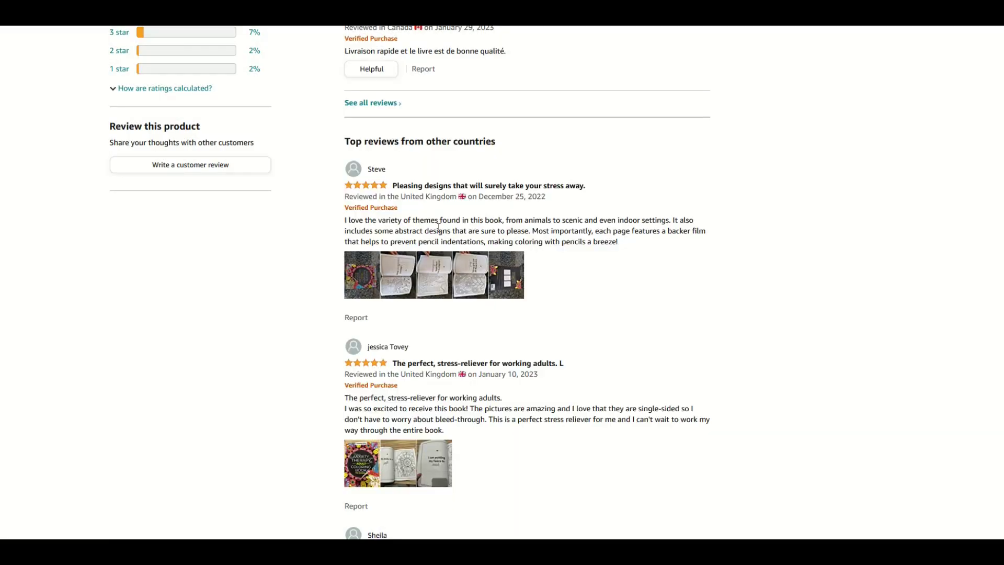
pyautogui.scroll(-7, 250, 308)
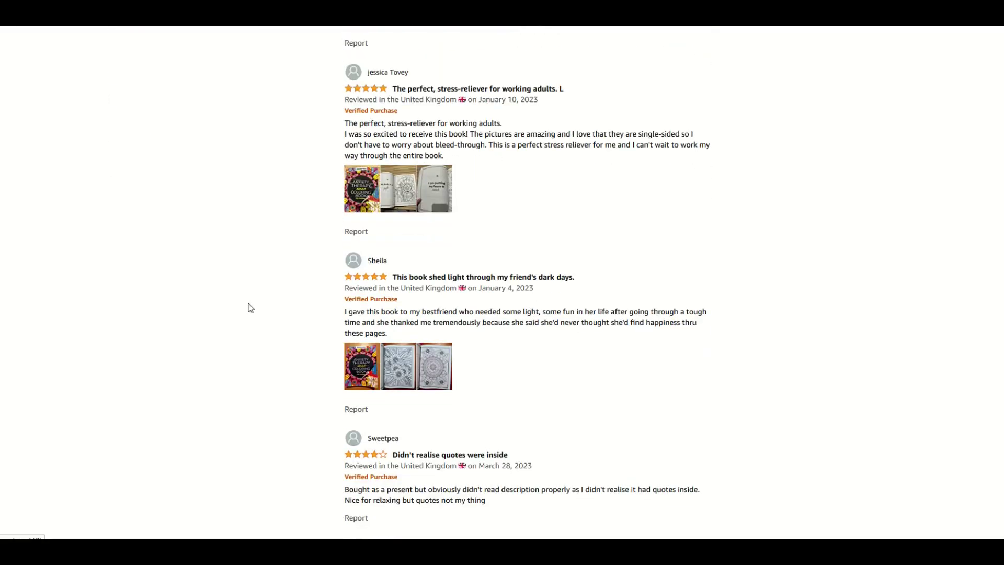
pyautogui.scroll(12, 250, 308)
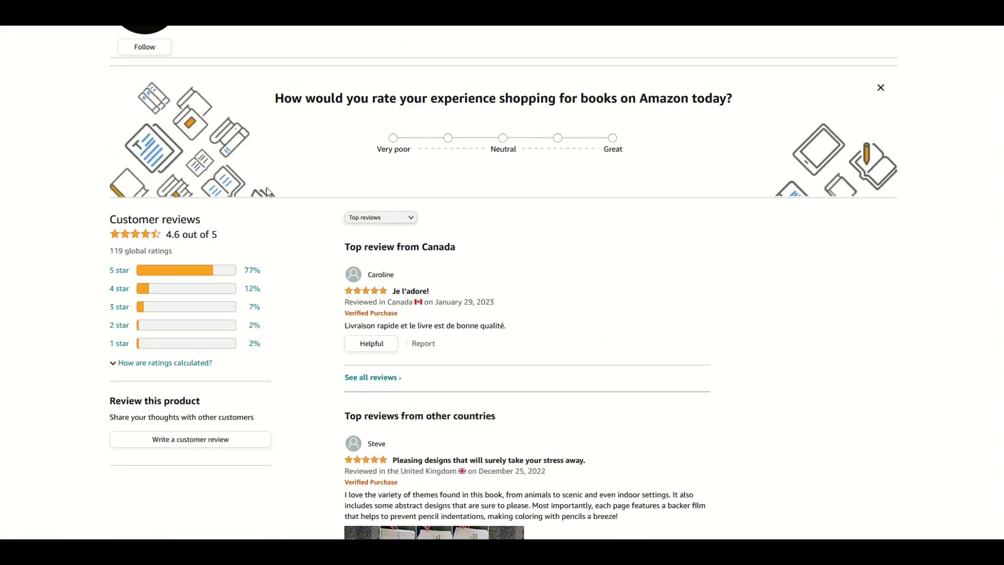
pyautogui.scroll(15, 36, 134)
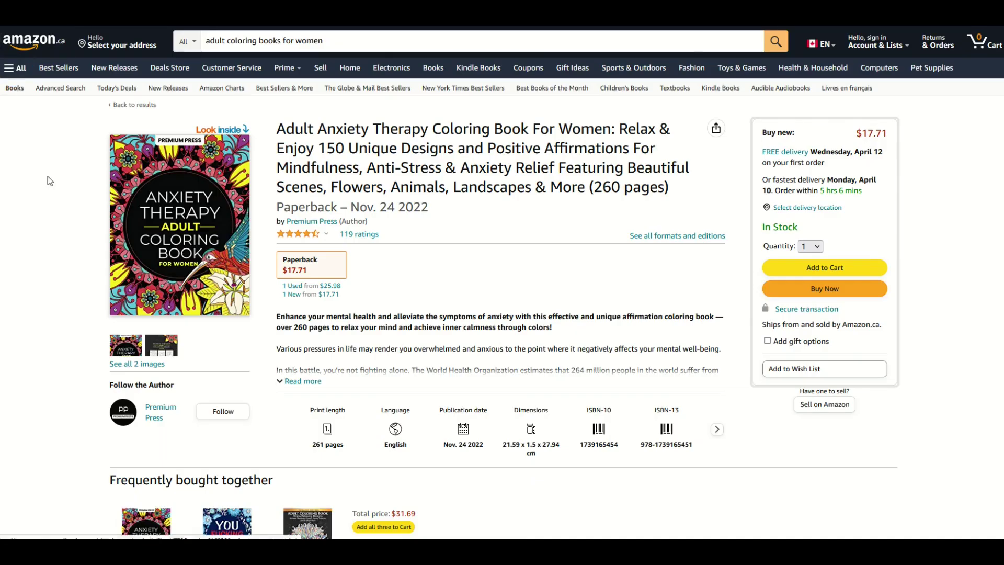
# Step: Return to the adult coloring book search results and scroll down through the listings
pyautogui.hotkey('alt', 'Left')
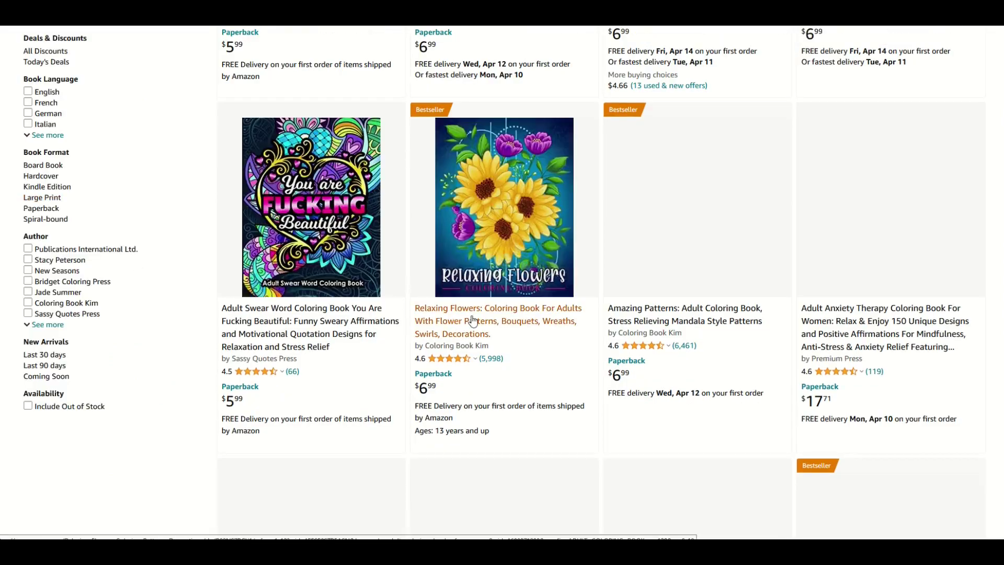
pyautogui.scroll(-4, 473, 320)
pyautogui.scroll(-6, 474, 321)
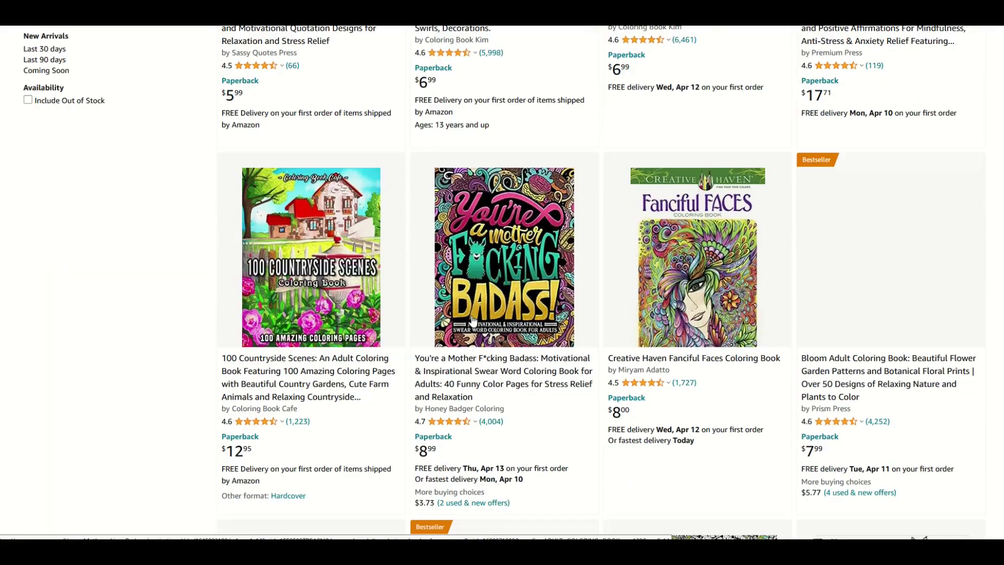
pyautogui.scroll(-4, 473, 321)
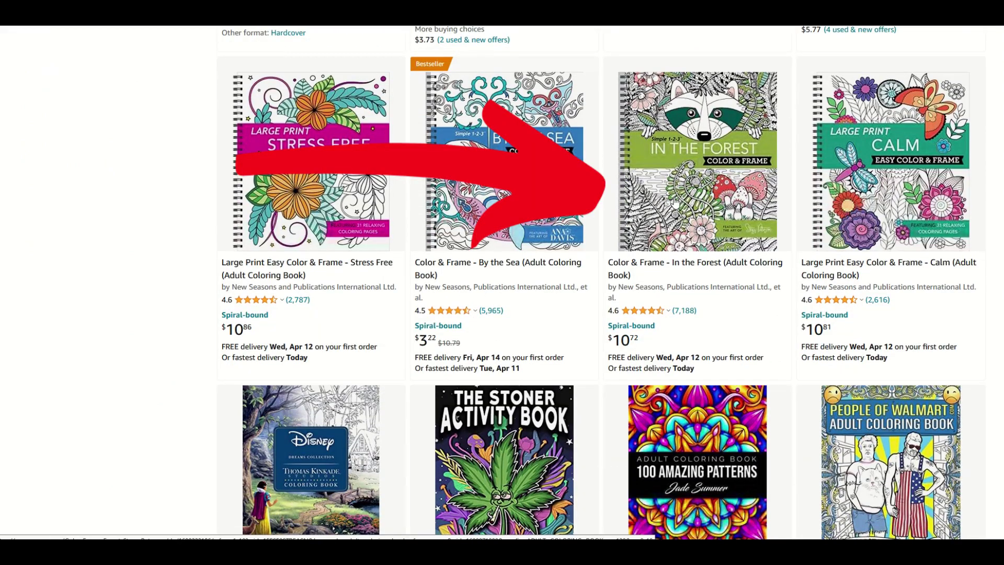
pyautogui.scroll(-4, 700, 124)
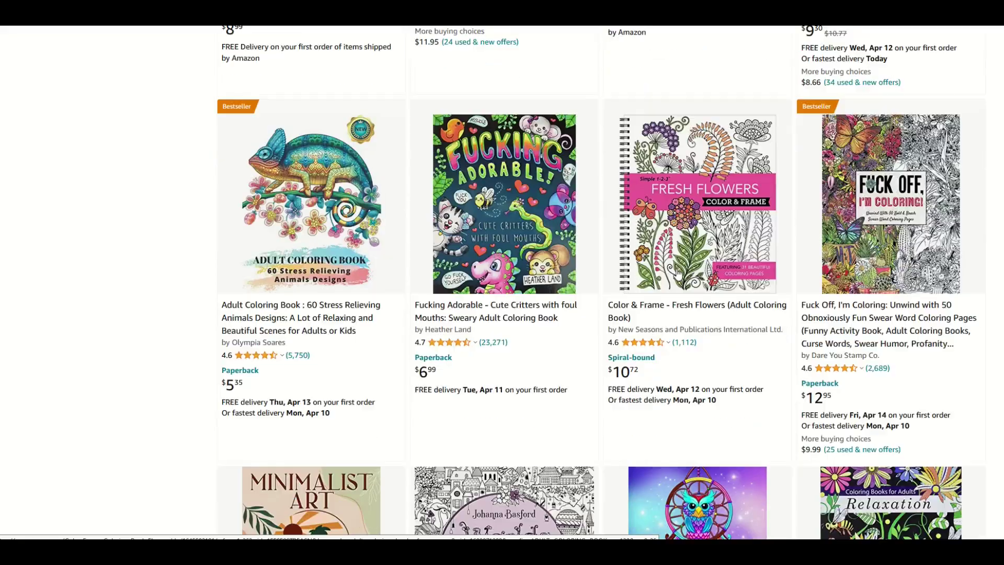
pyautogui.scroll(-8, 678, 273)
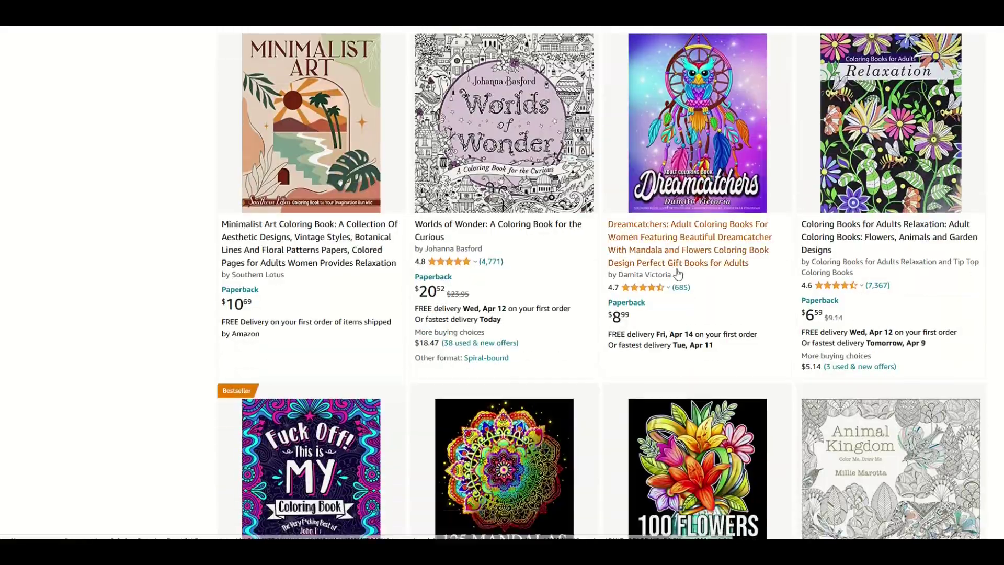
pyautogui.scroll(-12, 678, 273)
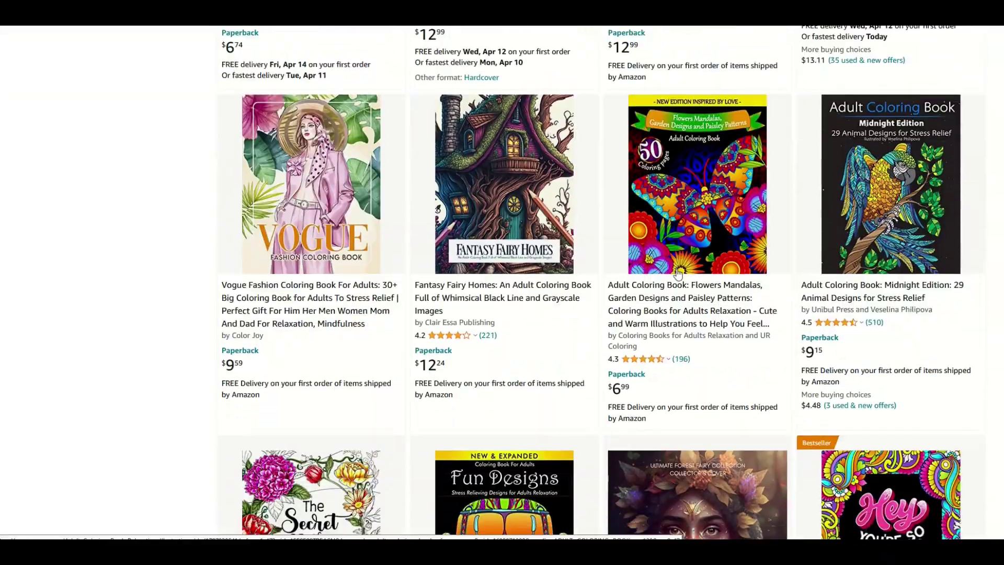
pyautogui.scroll(-3, 677, 274)
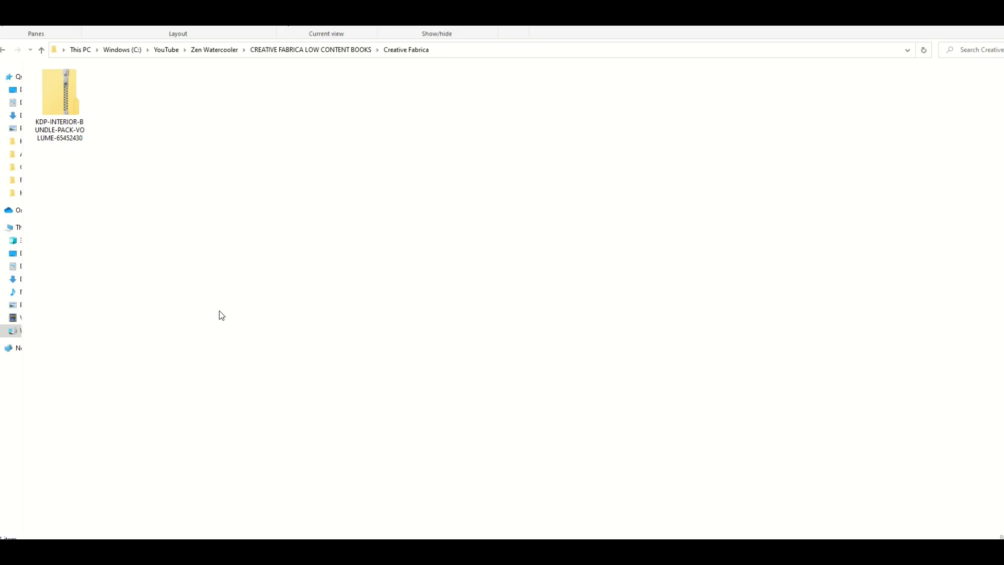
# Step: Copy all seven 8.5x11 theme folders from the bundle zip into the Creative Fabrica folder
pyautogui.doubleClick(65, 106)
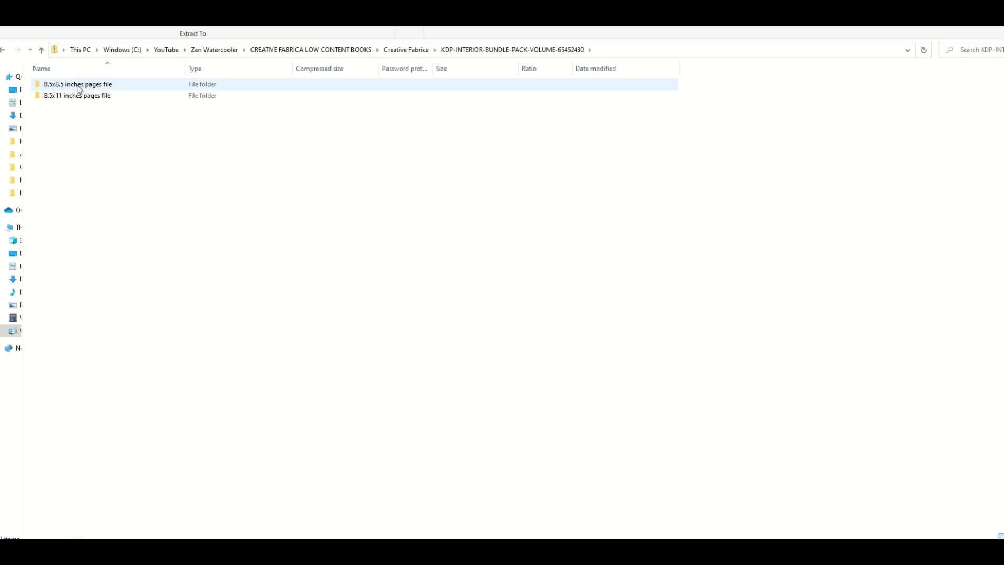
pyautogui.doubleClick(68, 95)
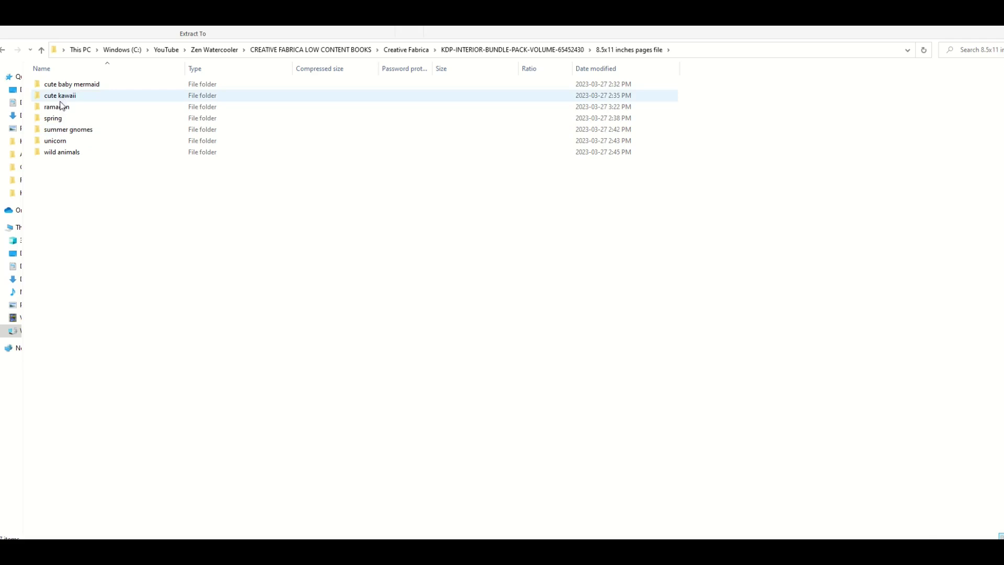
pyautogui.click(58, 119)
pyautogui.hotkey('ctrl', 'a')
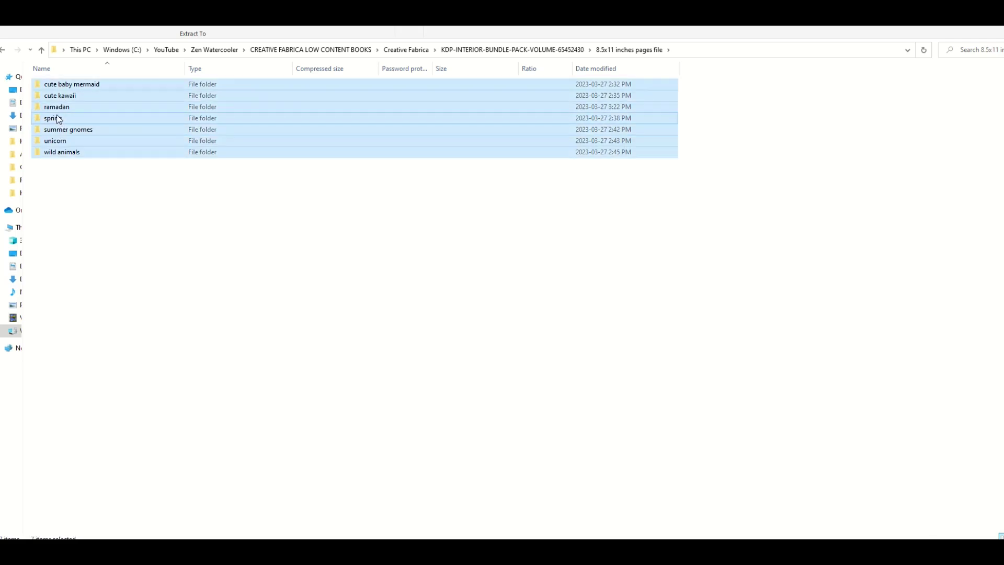
pyautogui.rightClick(58, 119)
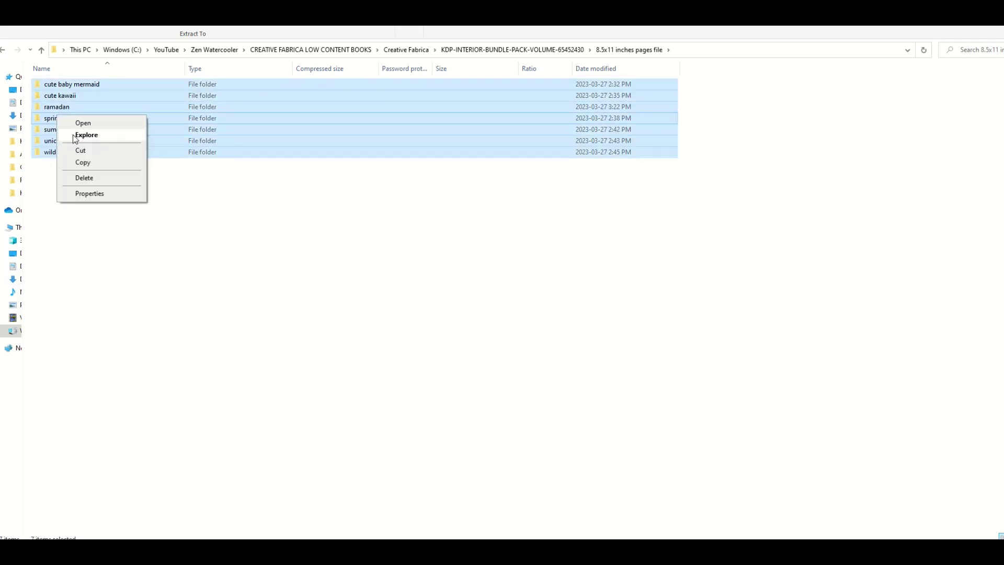
pyautogui.click(79, 162)
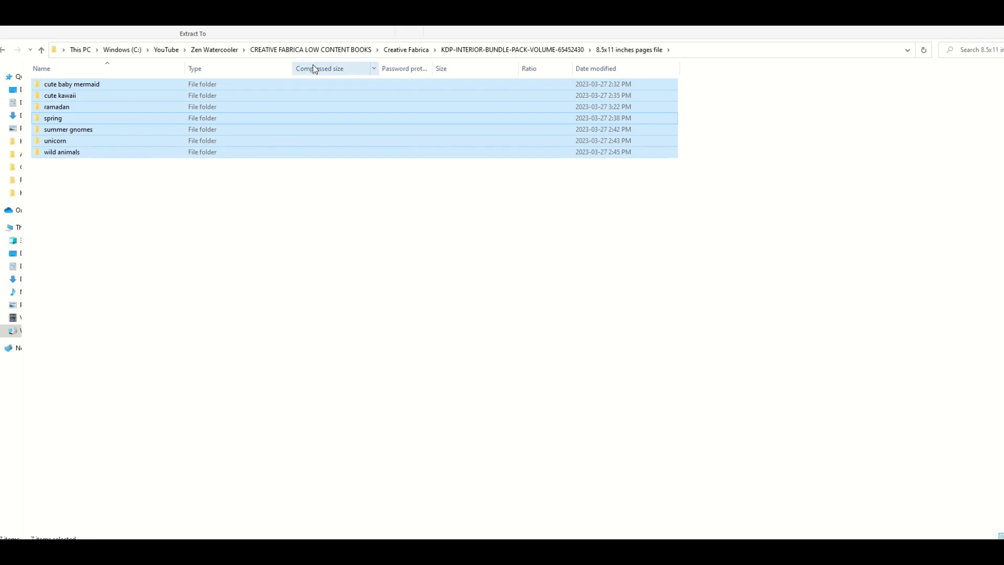
pyautogui.click(482, 51)
pyautogui.hotkey('alt', 'Up')
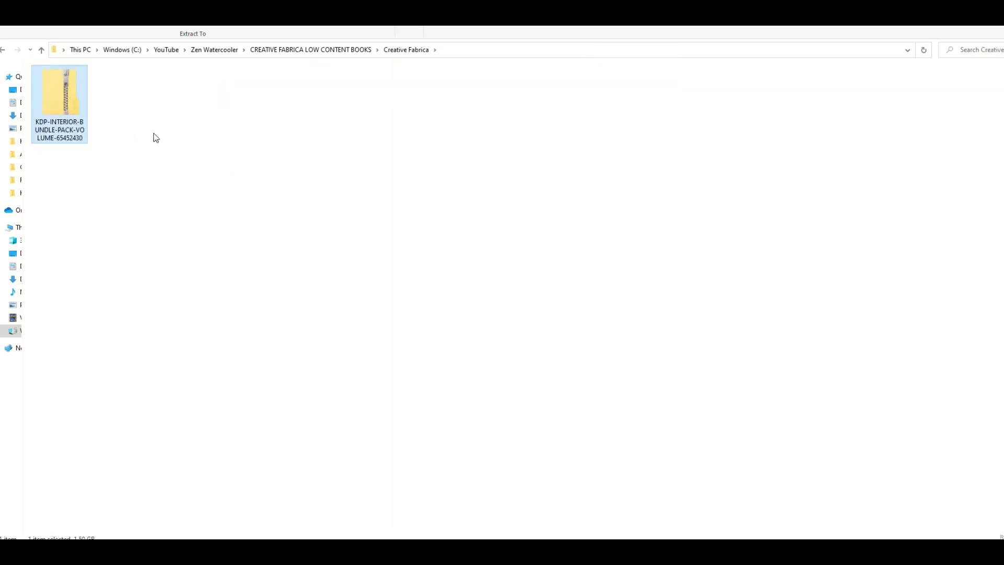
pyautogui.rightClick(156, 138)
pyautogui.click(198, 205)
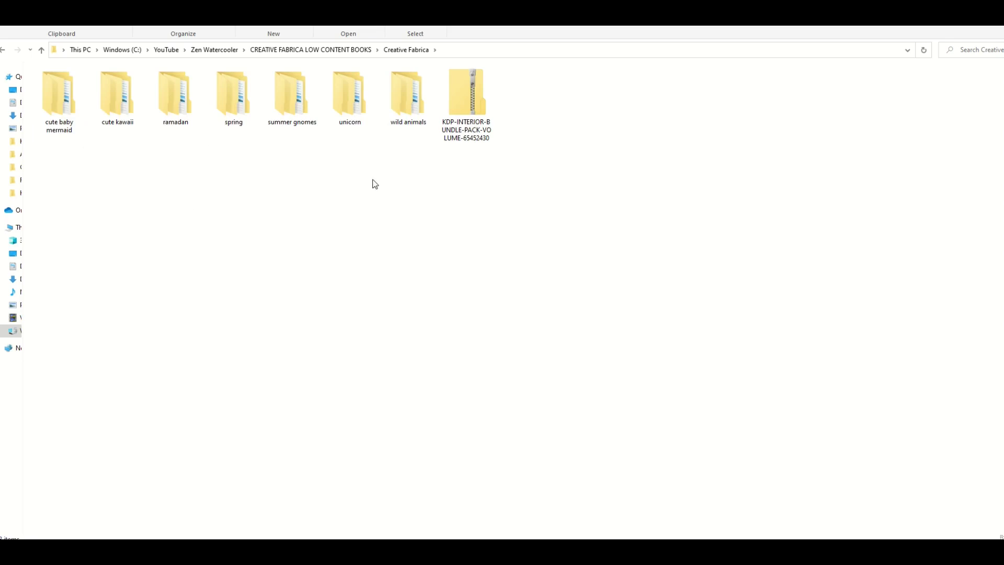
# Step: Open the unicorn png folder and view coloring page 1-01
pyautogui.doubleClick(346, 99)
pyautogui.click(47, 89)
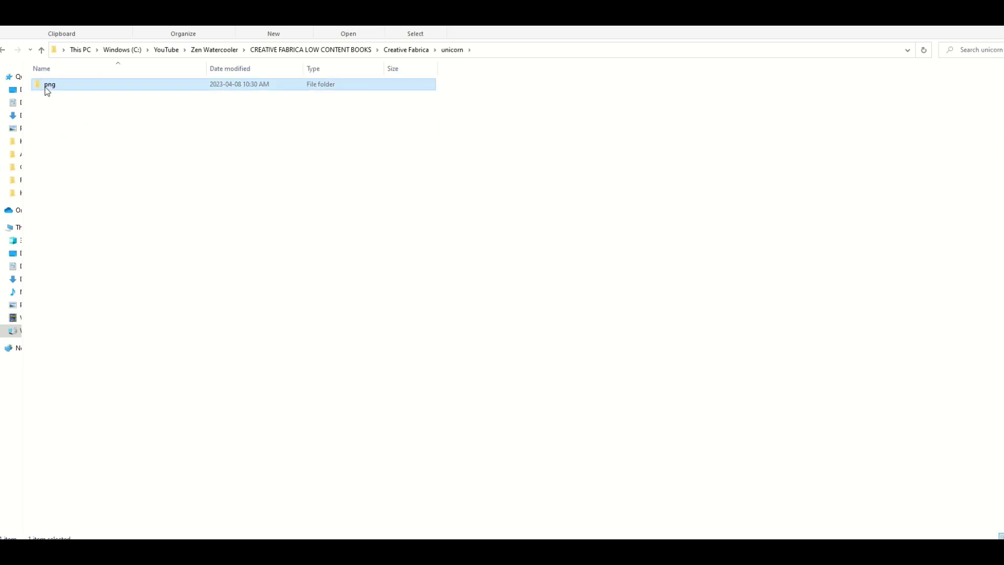
pyautogui.doubleClick(46, 89)
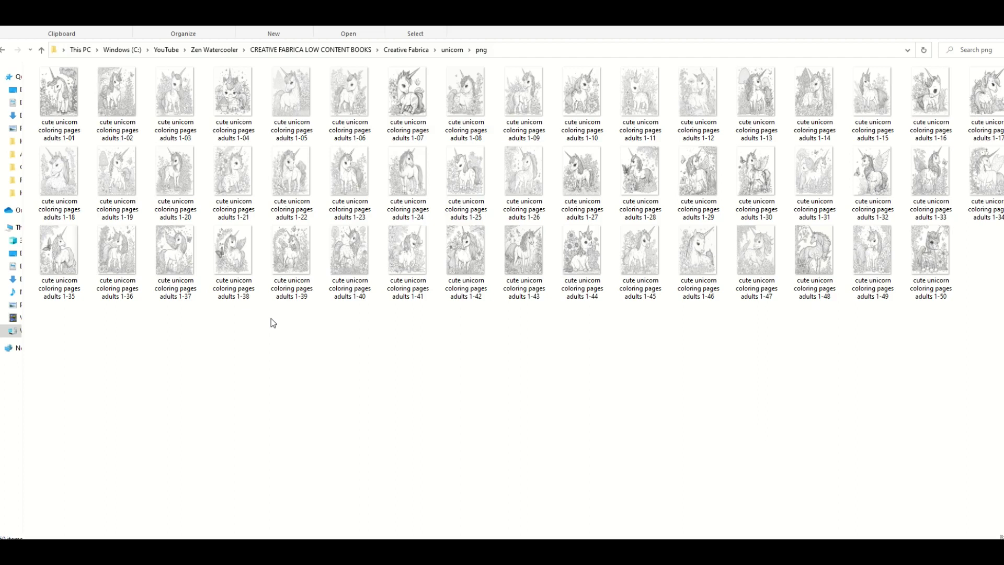
pyautogui.doubleClick(59, 91)
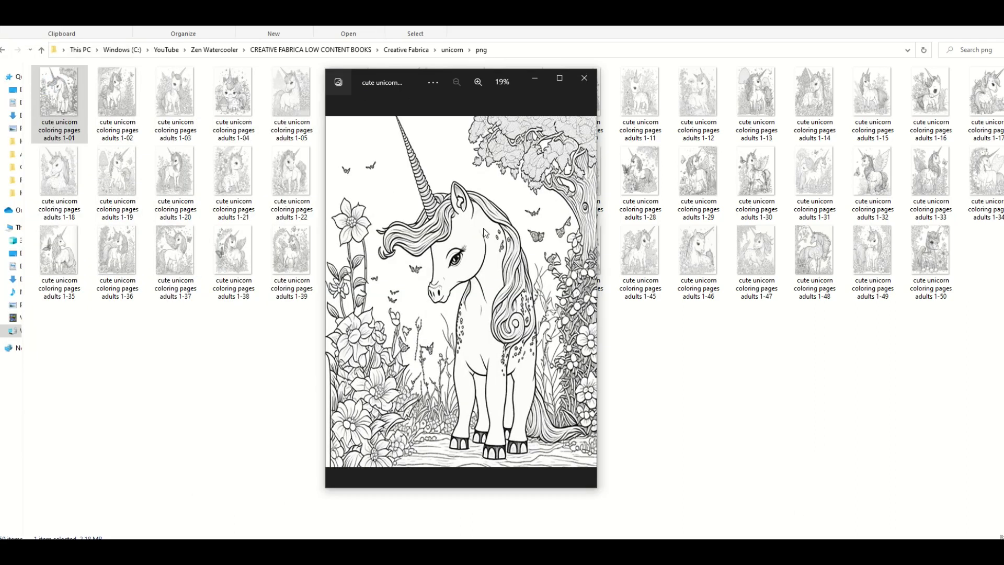
# Step: Step through the next four unicorn coloring pages in Photos
pyautogui.click(587, 293)
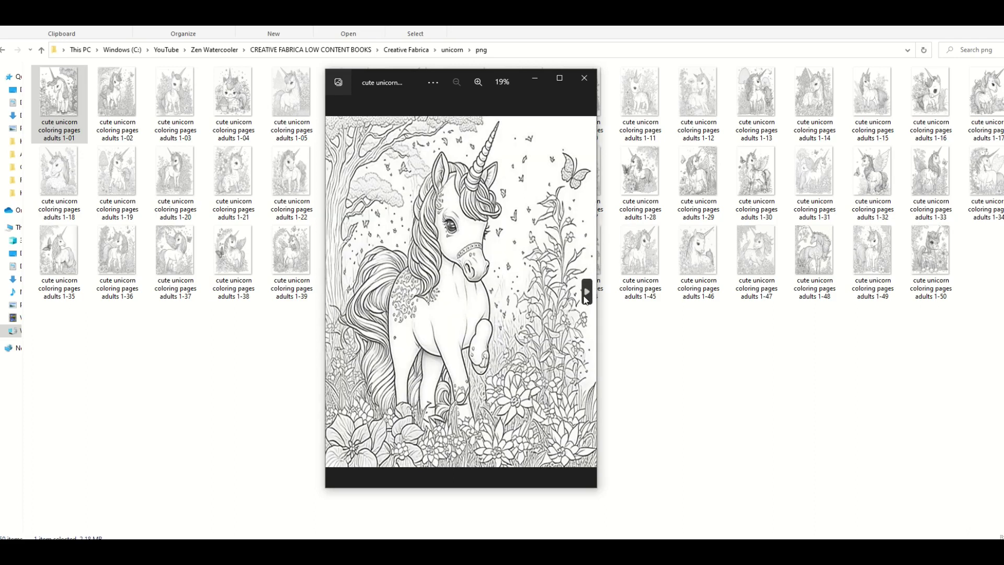
pyautogui.click(586, 293)
pyautogui.click(587, 293)
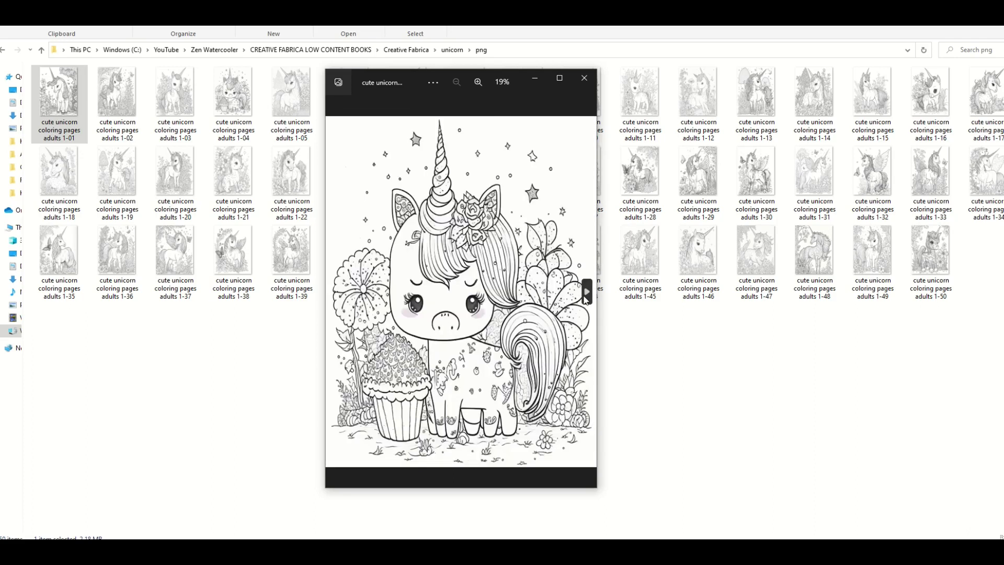
pyautogui.click(587, 293)
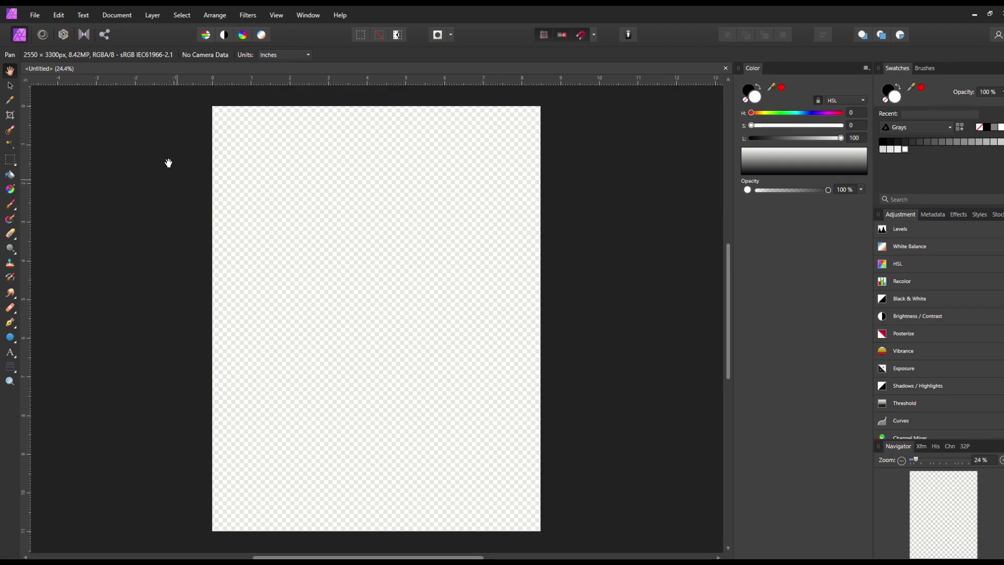
# Step: Place unicorn coloring page 1-01 from the unicorn png folder via File > Place
pyautogui.click(35, 17)
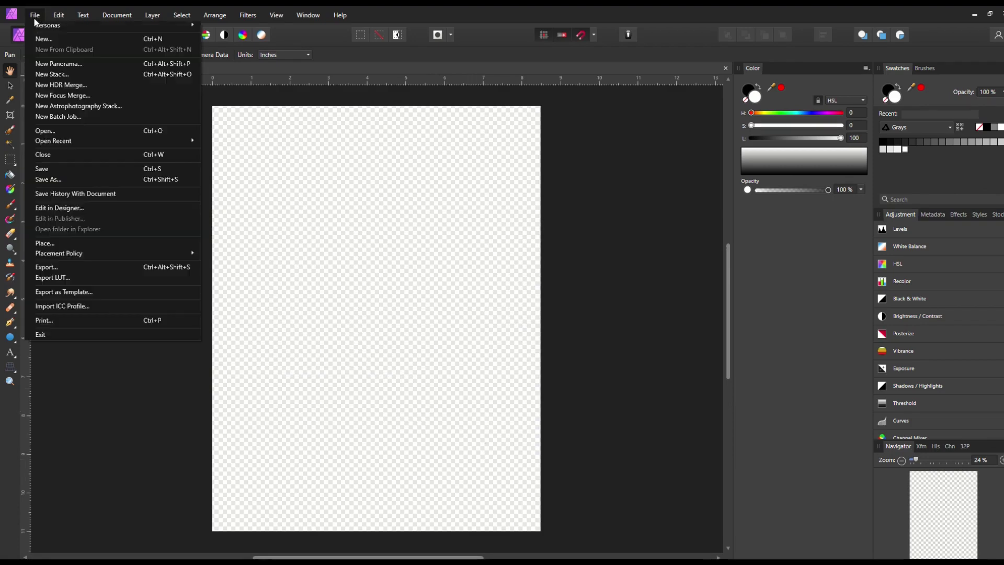
pyautogui.click(52, 243)
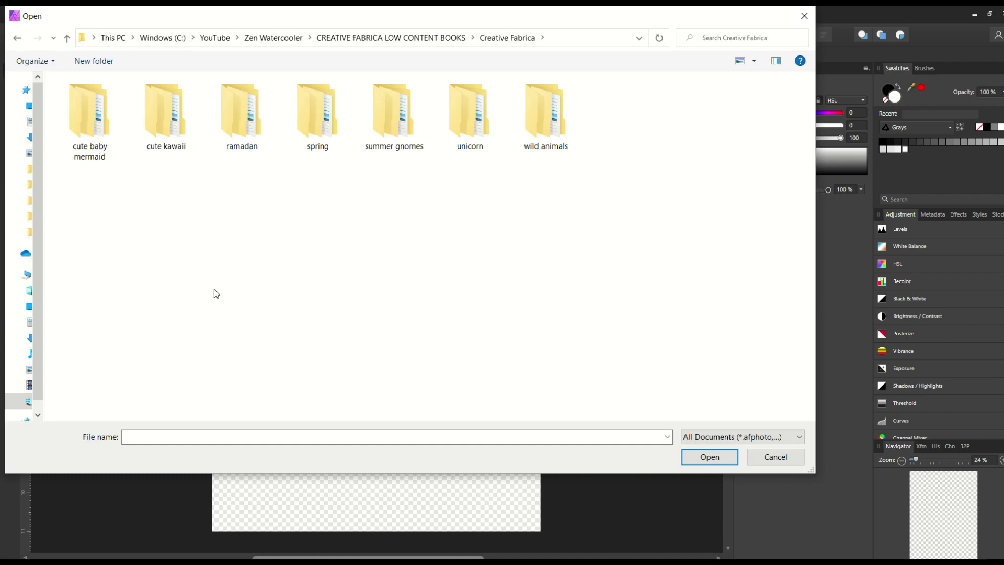
pyautogui.doubleClick(463, 124)
pyautogui.doubleClick(79, 108)
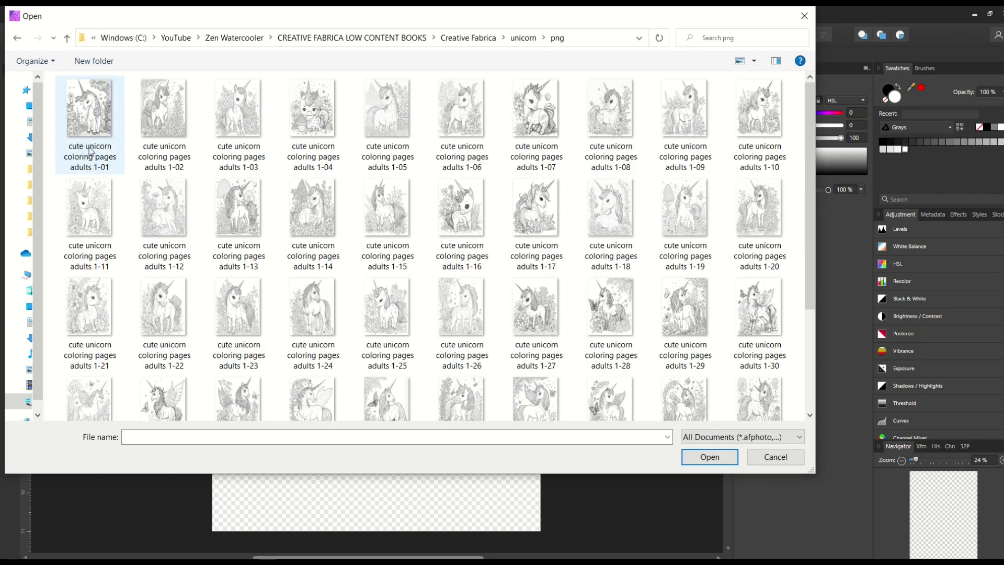
pyautogui.doubleClick(84, 113)
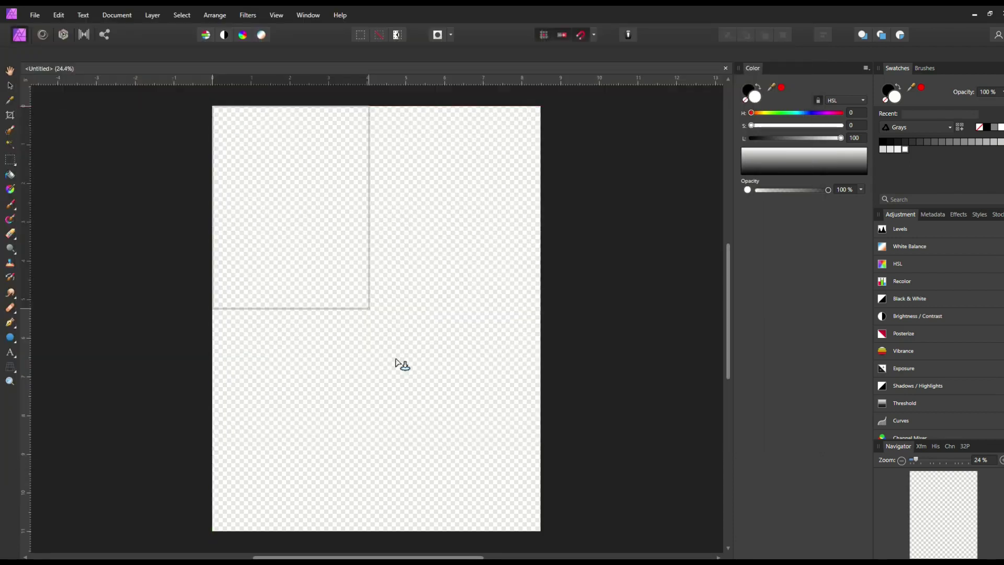
# Step: Stretch the unicorn across the page, then scale it to 95% to leave a border
pyautogui.moveTo(396, 361); pyautogui.dragTo(549, 534)
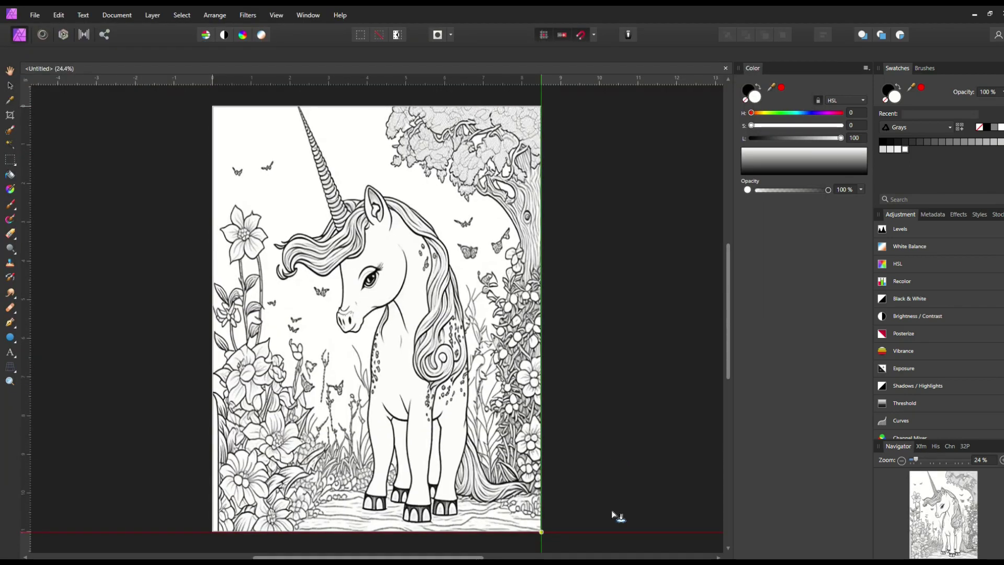
pyautogui.moveTo(614, 515); pyautogui.dragTo(615, 516)
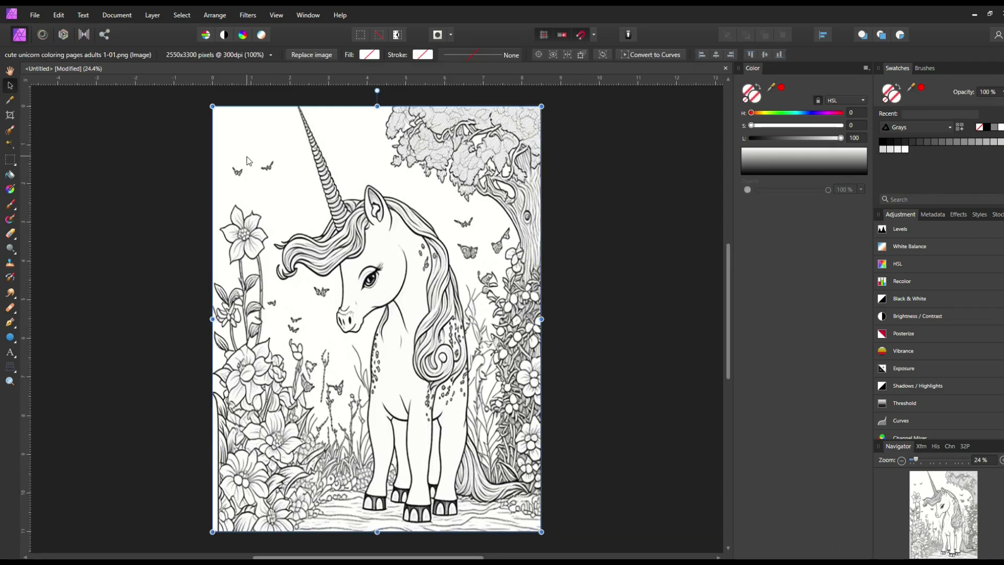
pyautogui.moveTo(212, 106); pyautogui.dragTo(267, 157)
# Step: Add a new pixel layer and flood fill it with white
pyautogui.click(632, 414)
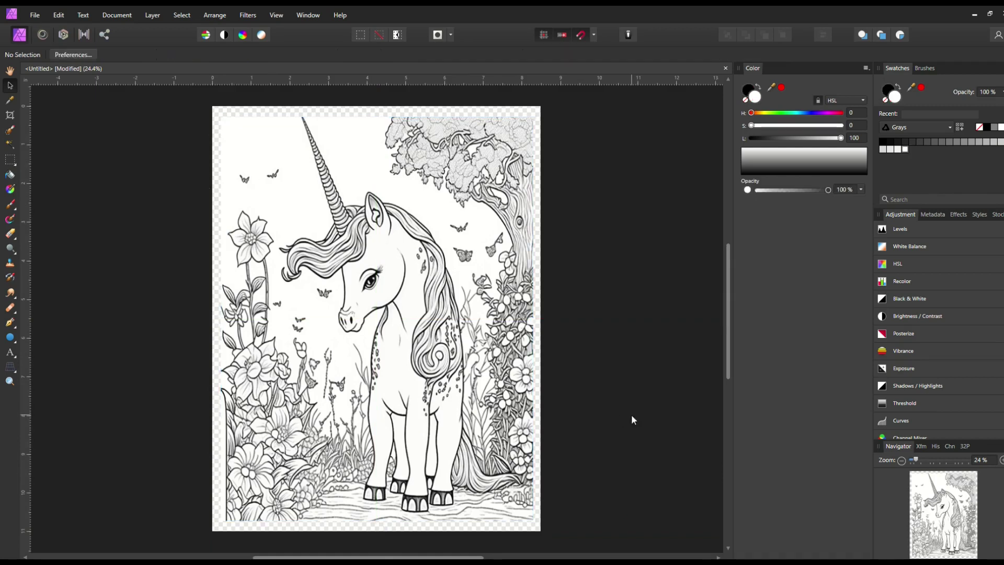
pyautogui.press('F7')
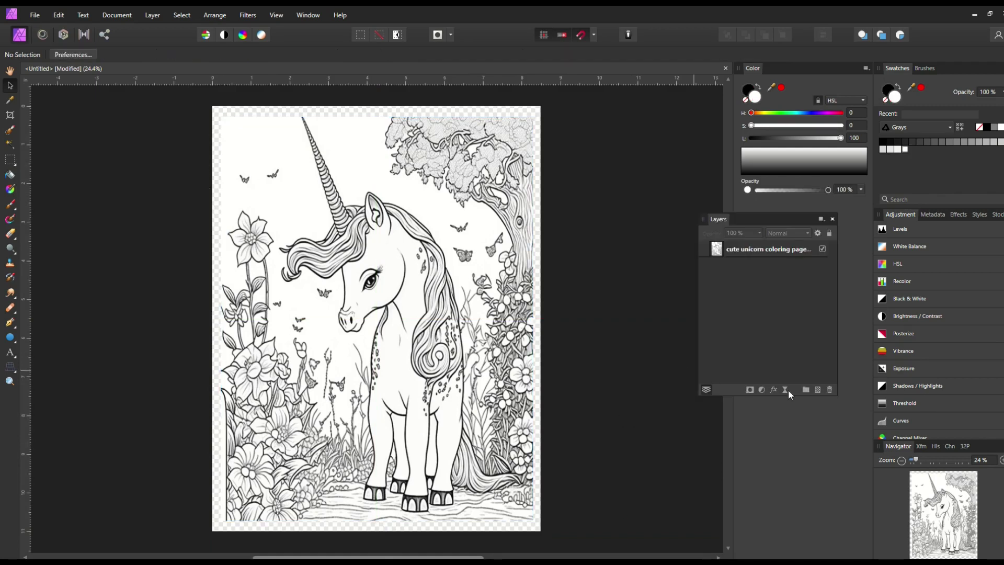
pyautogui.click(819, 390)
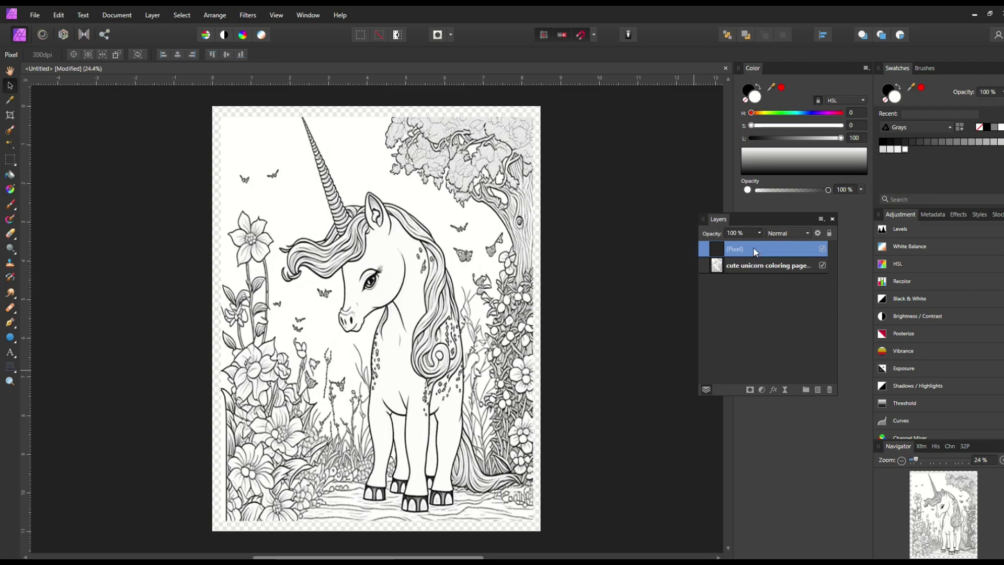
pyautogui.click(10, 175)
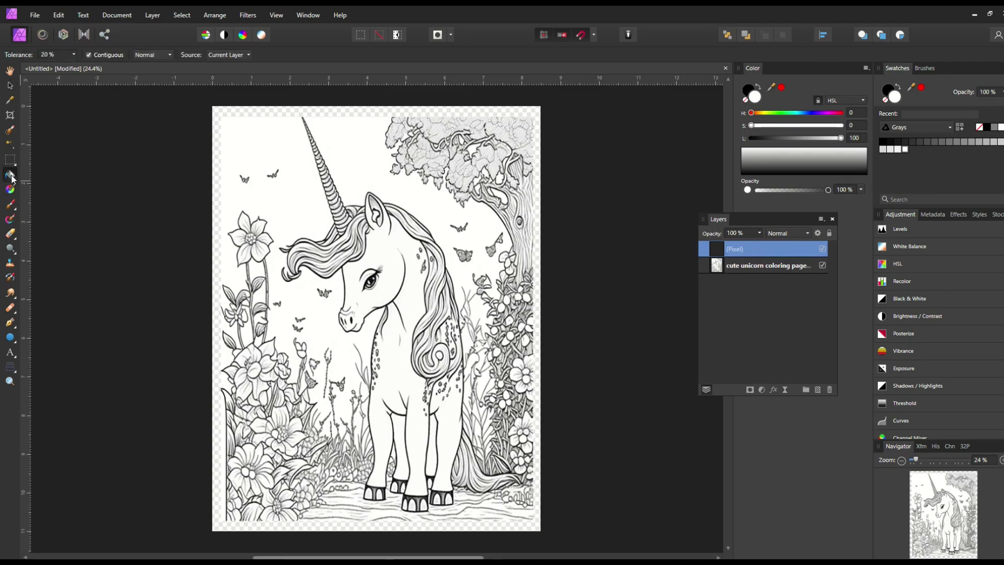
pyautogui.click(434, 195)
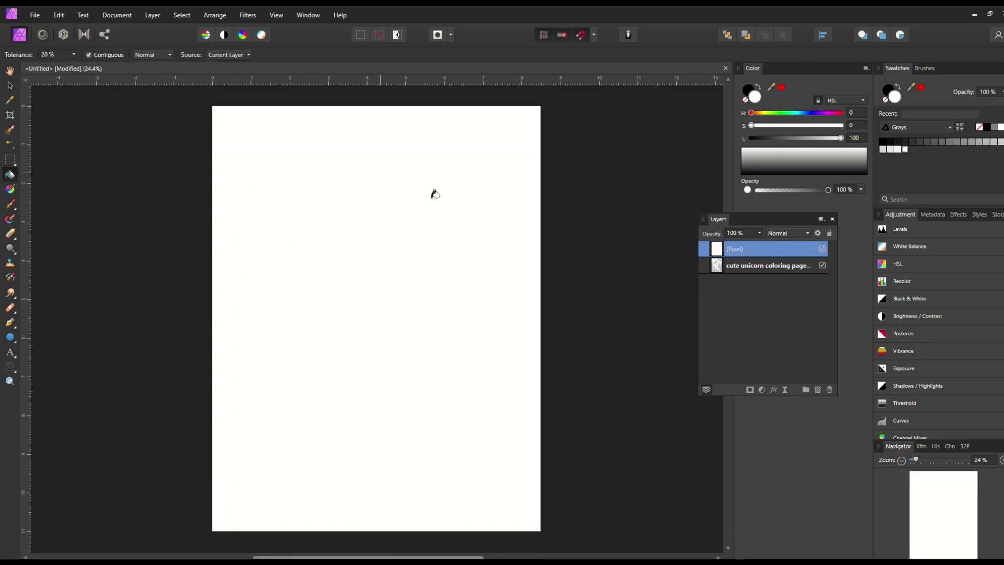
# Step: Move the unicorn coloring page layer above the white layer and deselect
pyautogui.click(756, 268)
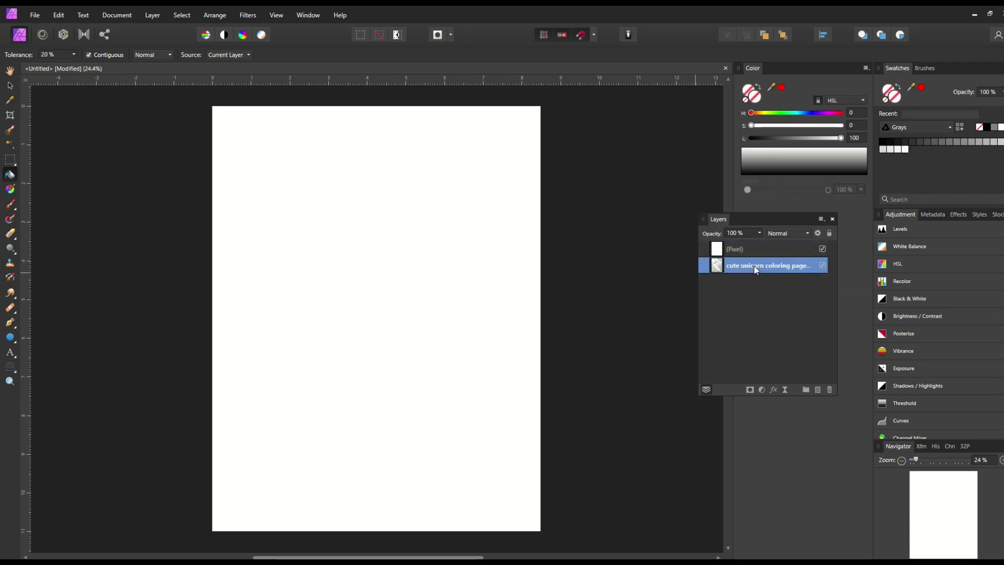
pyautogui.moveTo(760, 270); pyautogui.dragTo(761, 236)
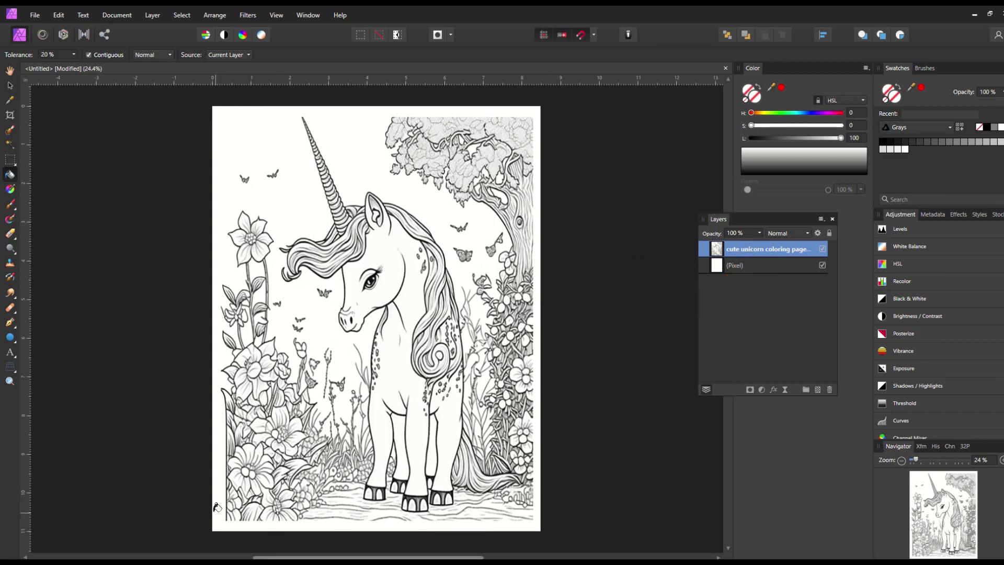
pyautogui.click(9, 87)
pyautogui.click(128, 197)
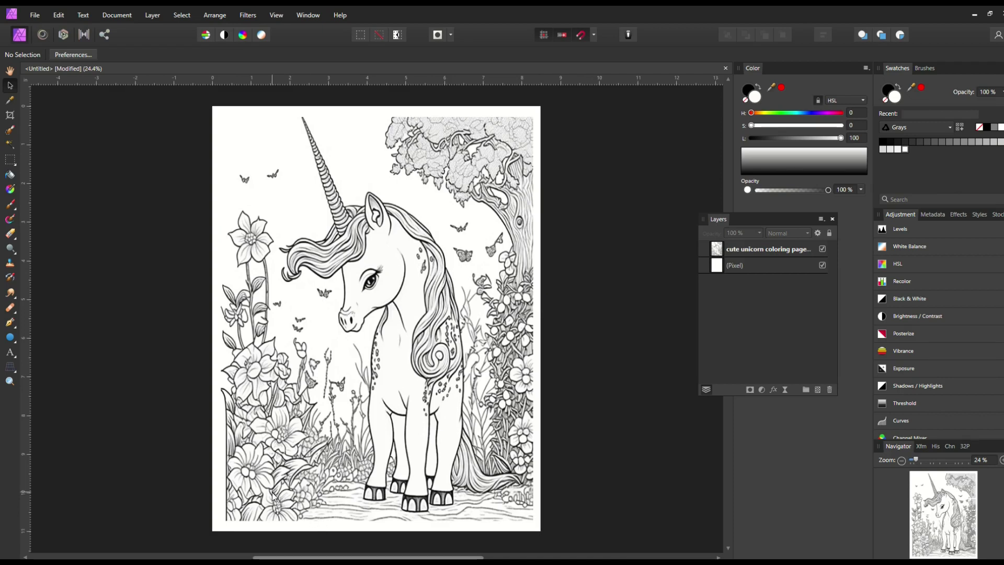
# Step: Flip the unicorn image layer horizontally and clear the selection
pyautogui.click(305, 405)
pyautogui.hotkey('ctrl', 'shift', 'h')
pyautogui.hotkey('ctrl', 'd')
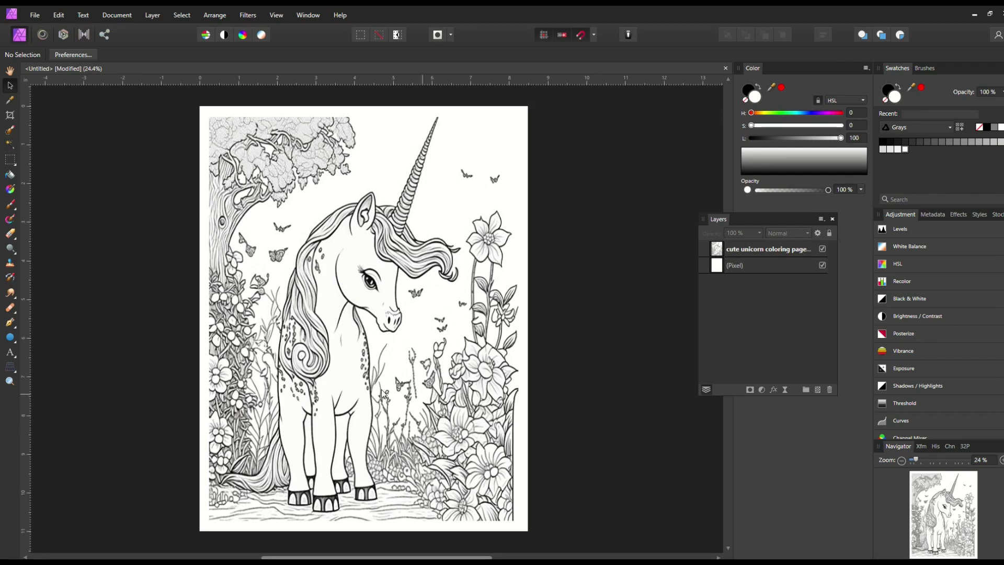
# Step: Export the page as a PDF for print named '01' in the unicorn coloring book folder
pyautogui.hotkey('ctrl', 'shift', 'alt', 's')
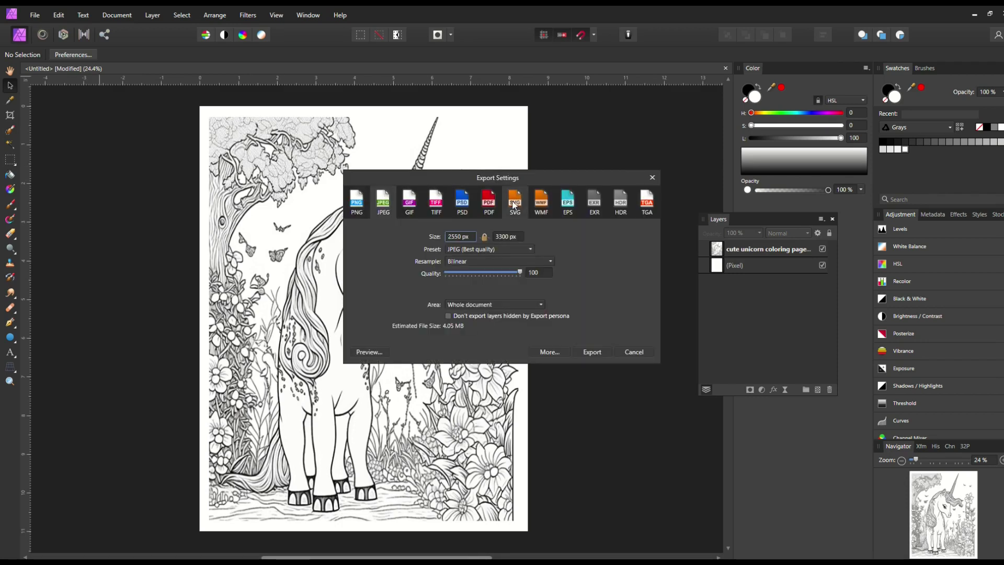
pyautogui.click(489, 204)
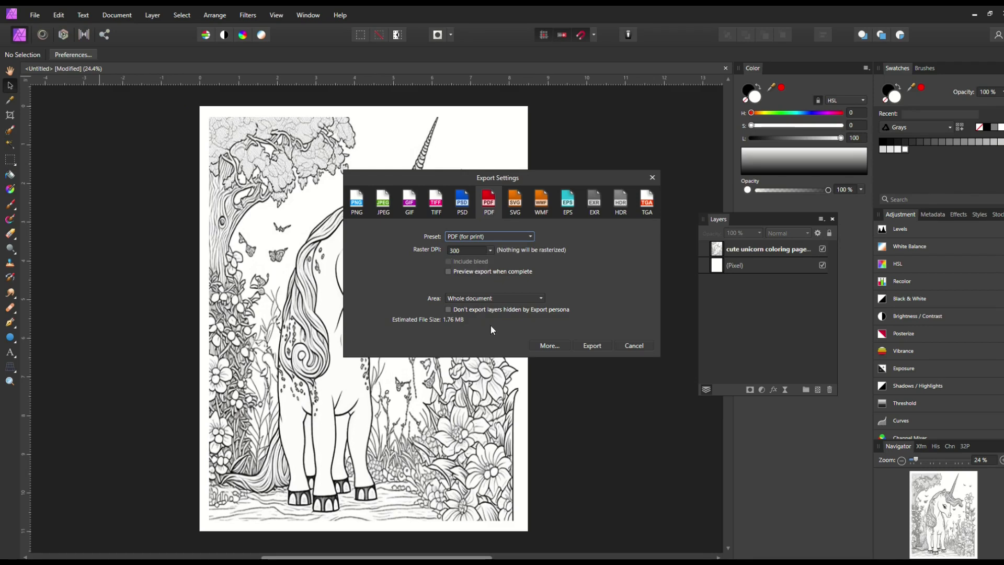
pyautogui.click(591, 346)
pyautogui.write('01')
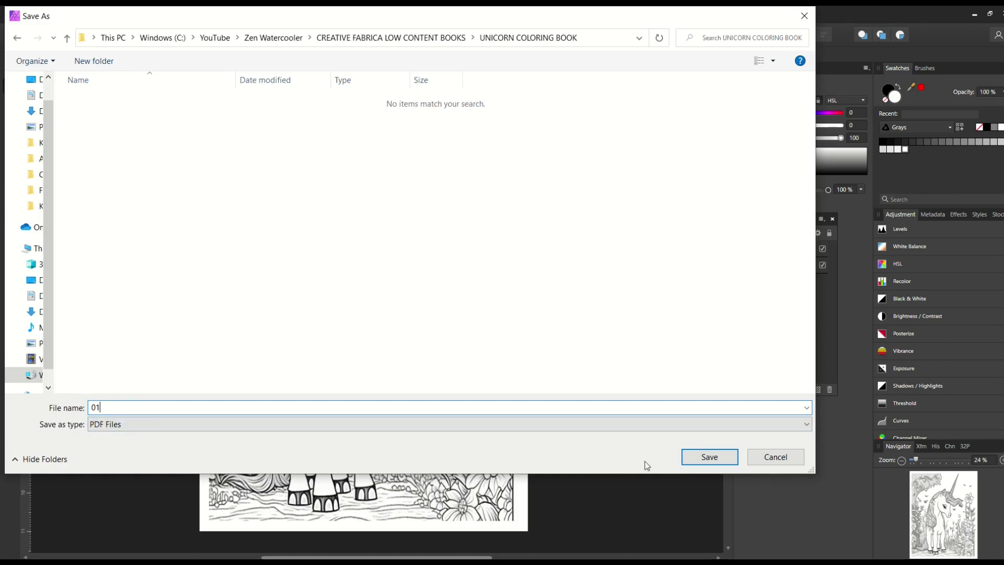
pyautogui.click(682, 460)
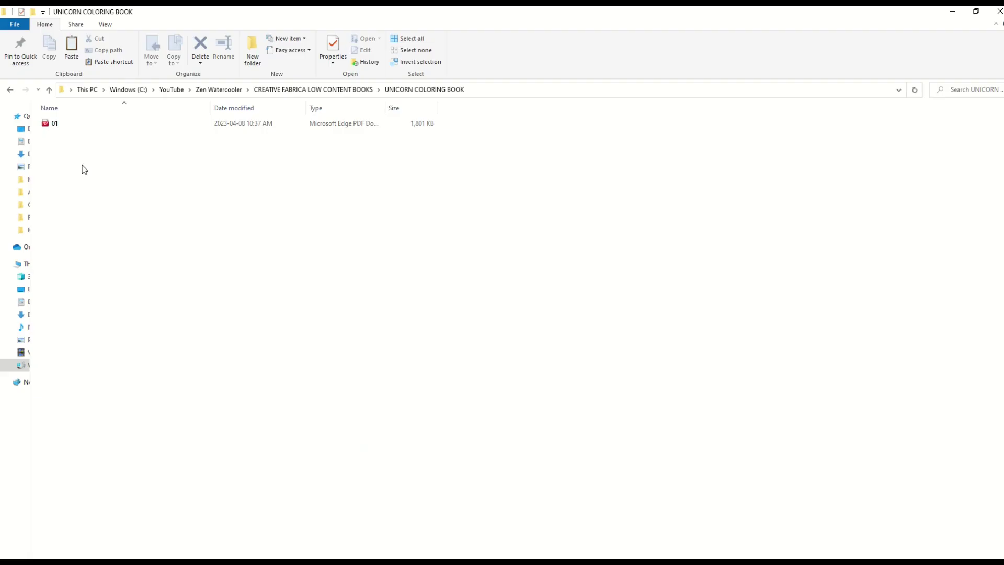
# Step: Open 01.pdf in Edge, maximize the window, and scroll to view the whole unicorn page
pyautogui.click(54, 126)
pyautogui.doubleClick(54, 126)
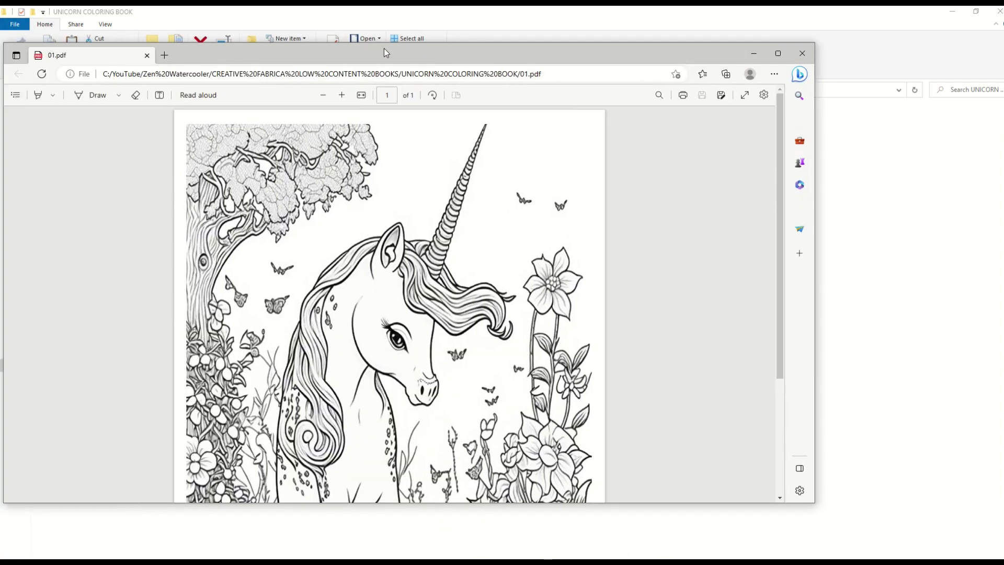
pyautogui.doubleClick(384, 49)
pyautogui.scroll(-1, 477, 100)
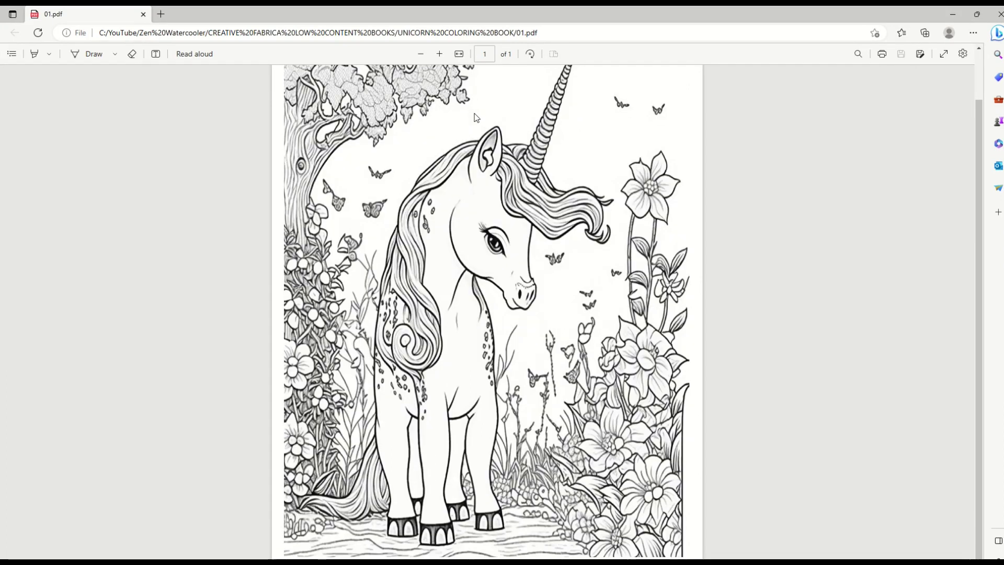
pyautogui.scroll(1, 576, 99)
pyautogui.scroll(-1, 425, 209)
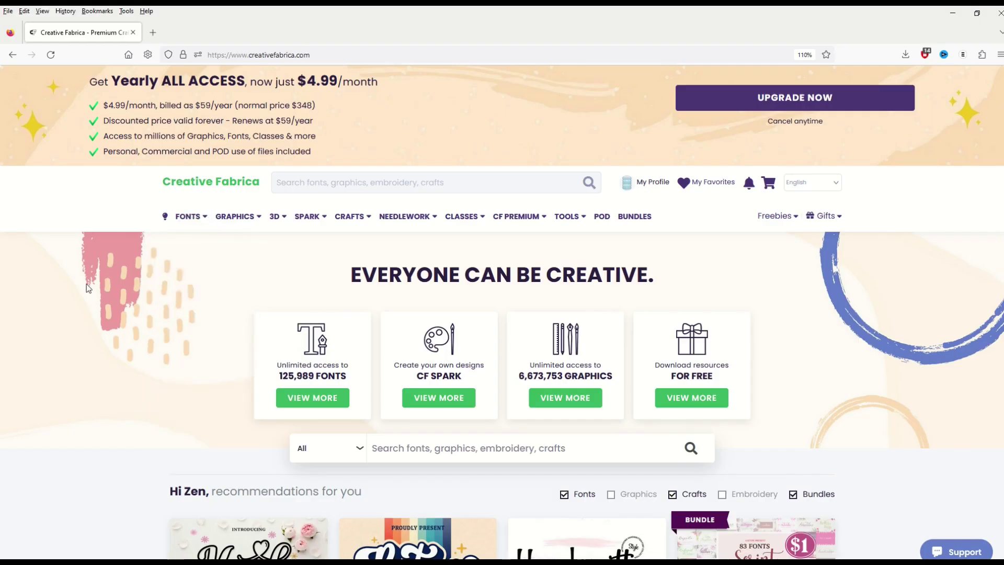
# Step: Go to Illustrations under the GRAPHICS menu in Creative Fabrica's navigation bar
pyautogui.scroll(-3, 87, 292)
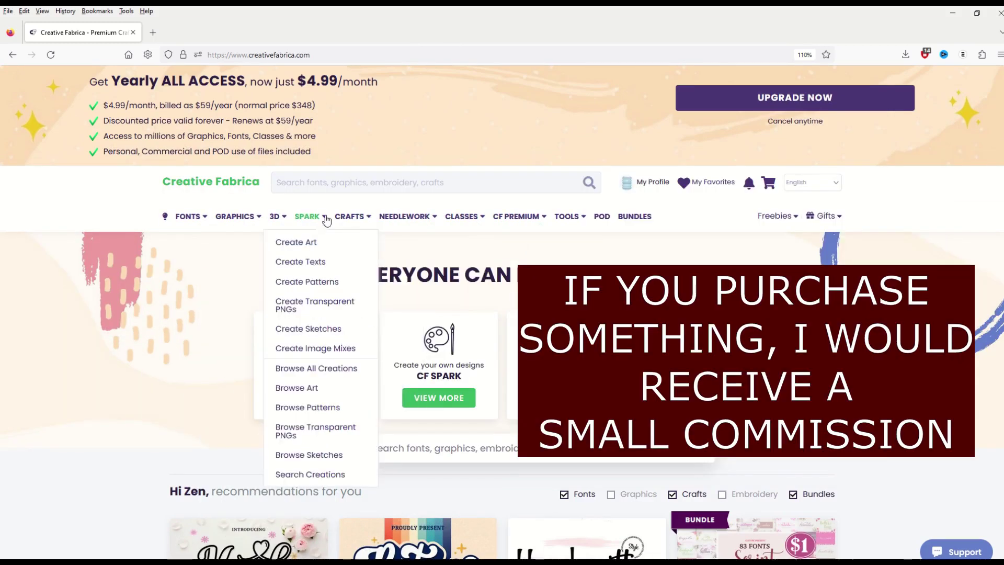
pyautogui.moveTo(210, 224)
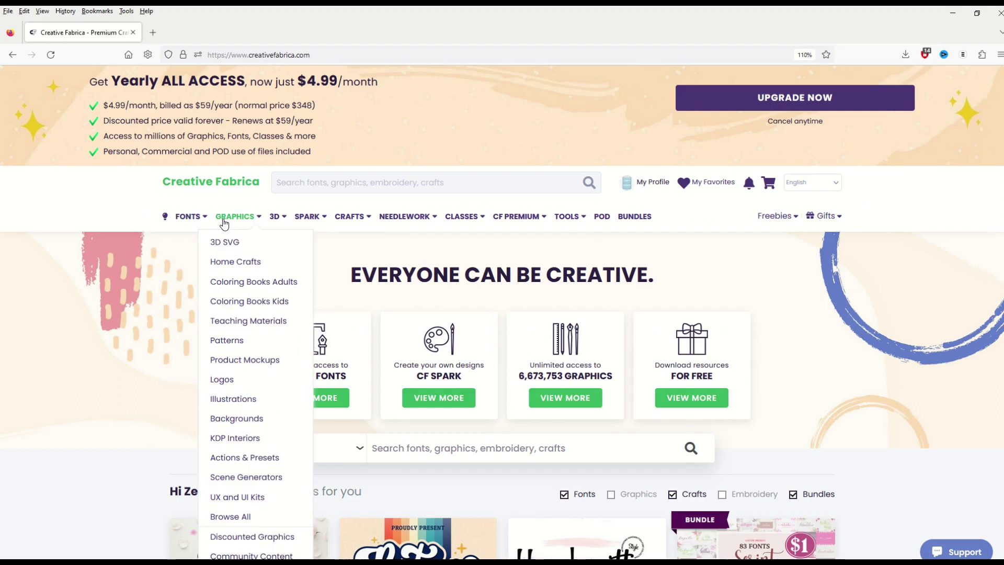
pyautogui.scroll(-2, 146, 346)
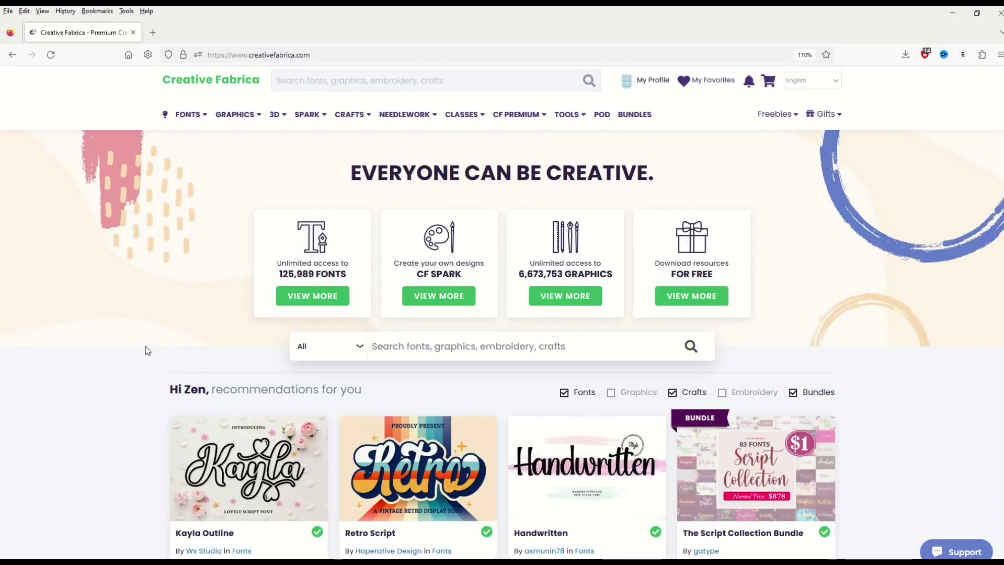
pyautogui.scroll(-3, 145, 347)
pyautogui.scroll(5, 228, 311)
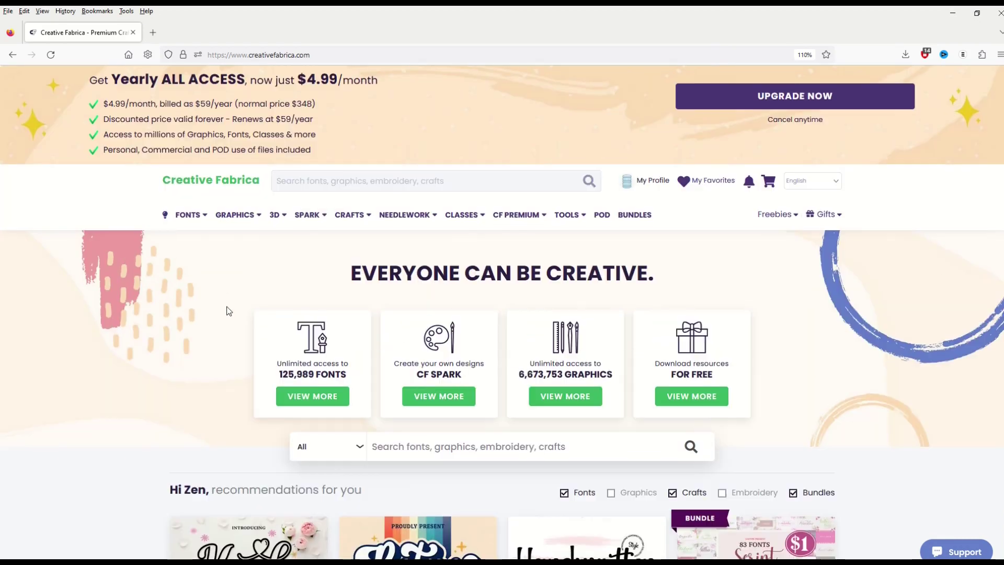
pyautogui.moveTo(230, 215)
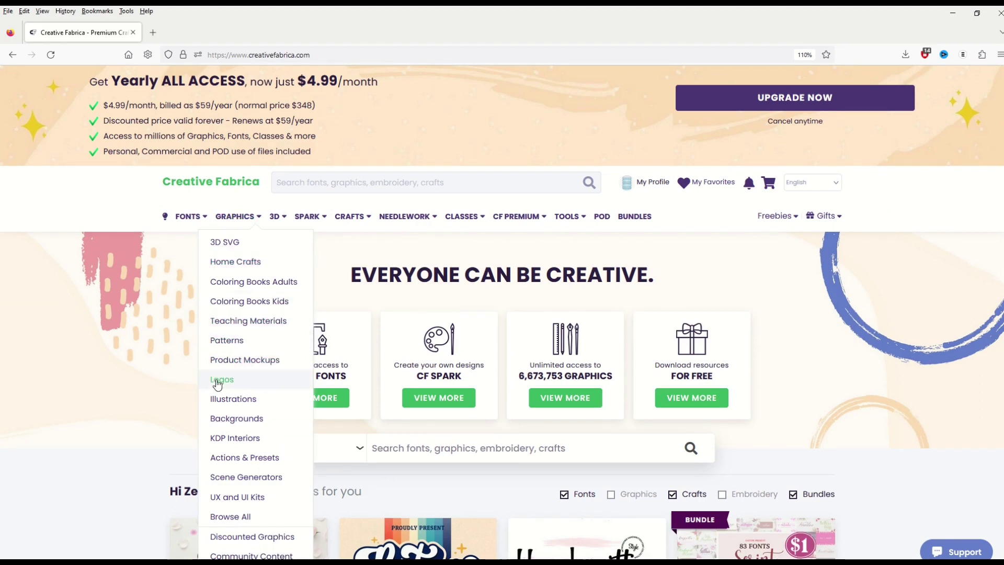
pyautogui.click(222, 400)
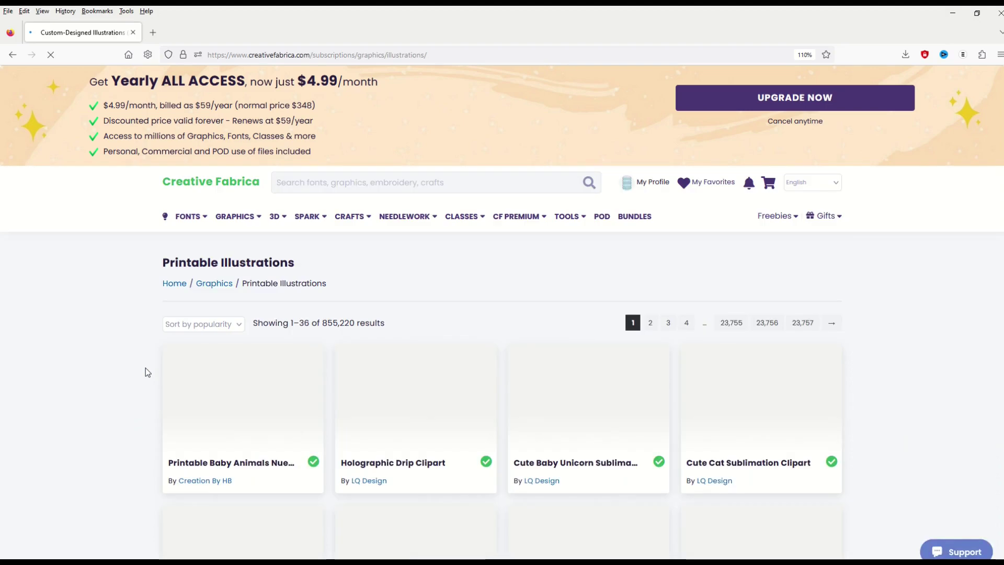
# Step: Scroll down through the Printable Illustrations results and back up toward the top
pyautogui.scroll(-5, 146, 369)
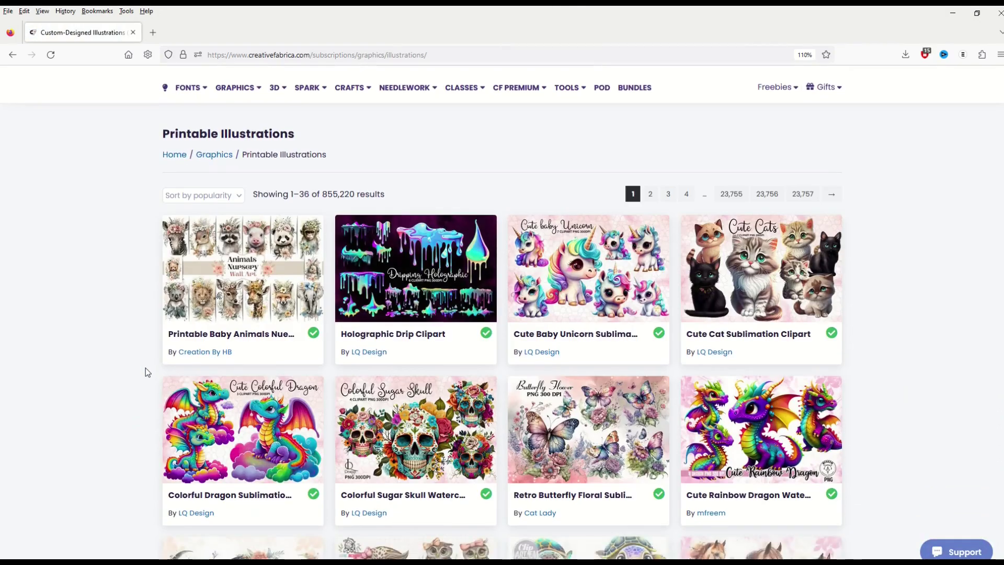
pyautogui.scroll(-2, 146, 369)
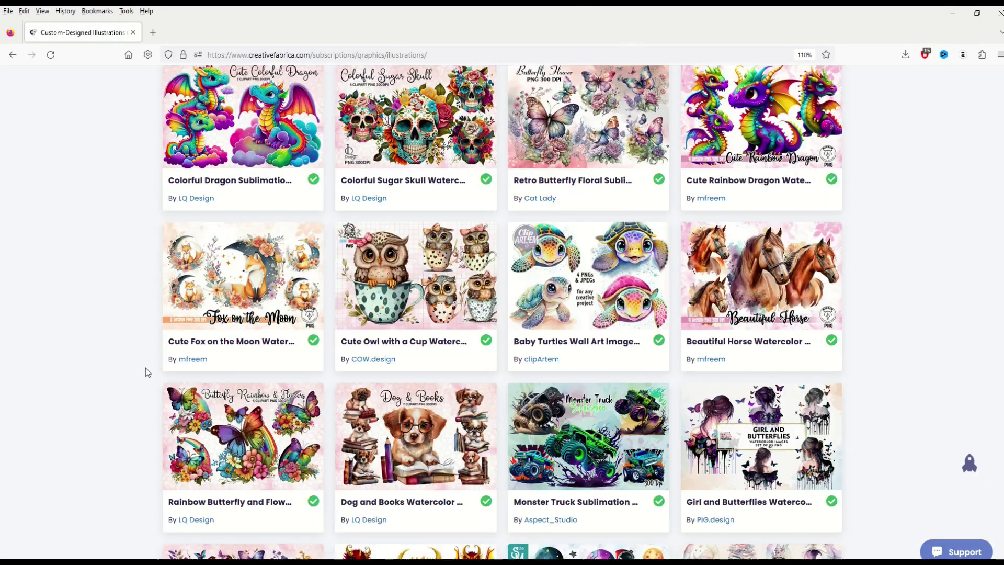
pyautogui.scroll(-2, 146, 368)
pyautogui.scroll(-2, 145, 368)
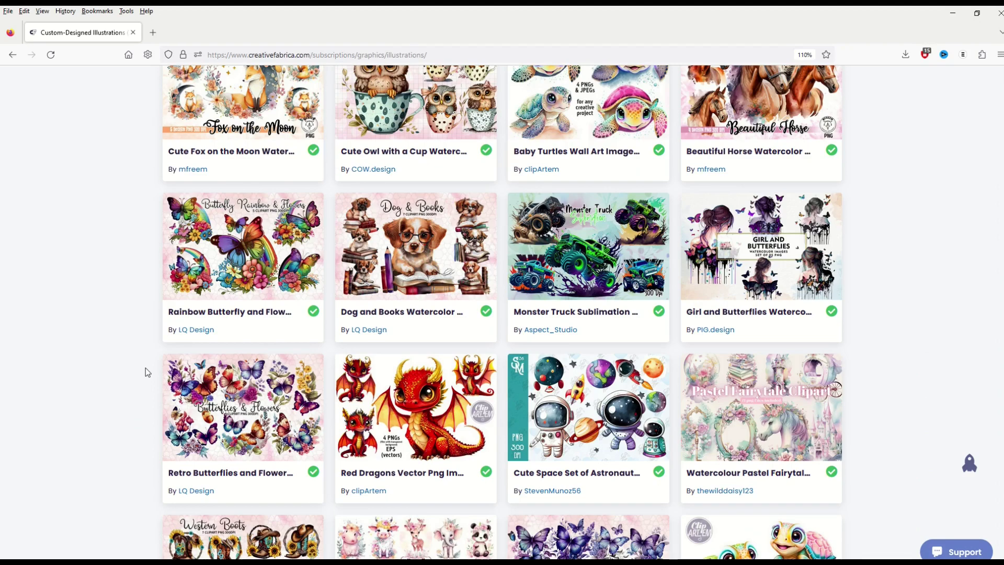
pyautogui.scroll(-3, 144, 369)
pyautogui.scroll(-3, 145, 372)
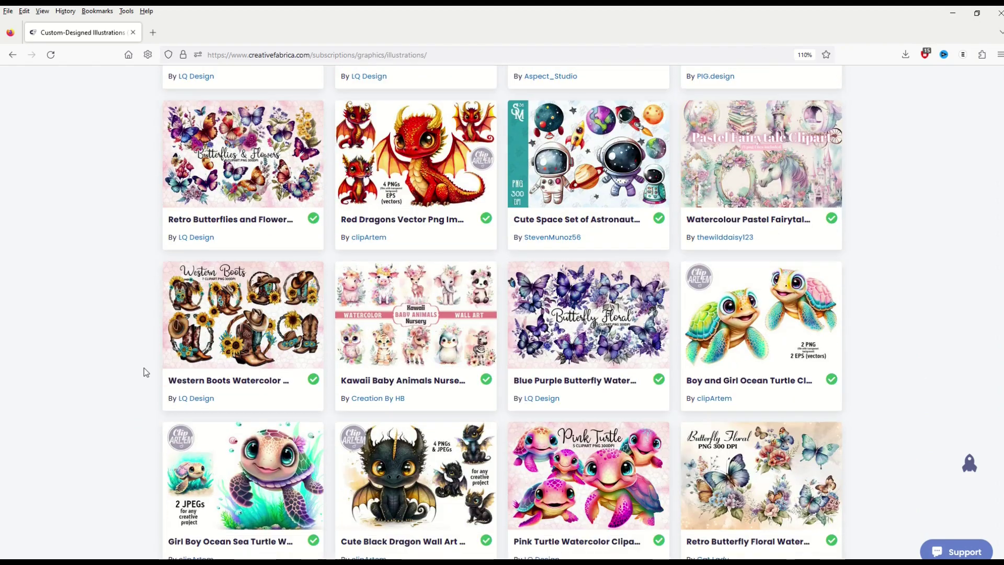
pyautogui.scroll(-3, 145, 372)
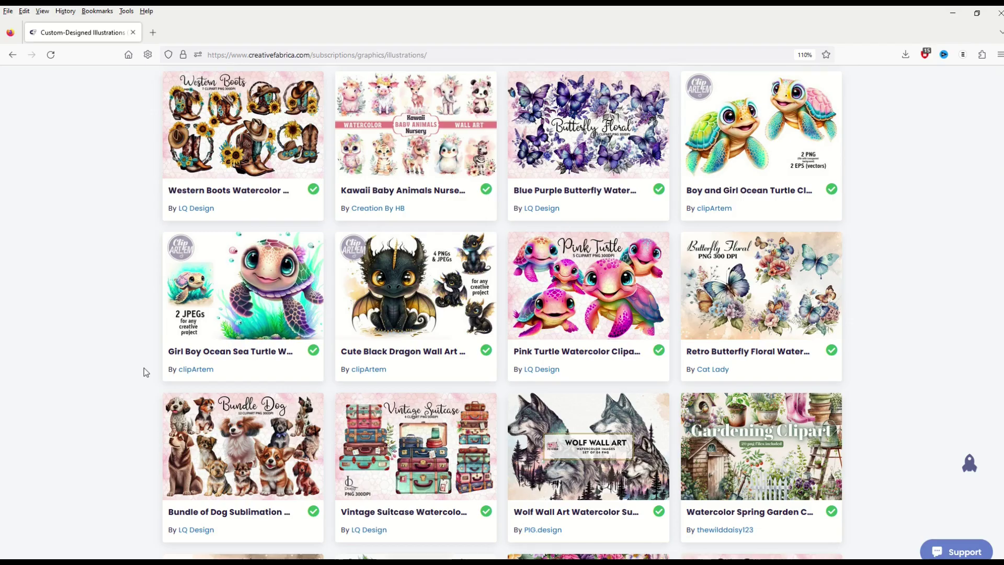
pyautogui.scroll(4, 145, 372)
pyautogui.scroll(10, 144, 368)
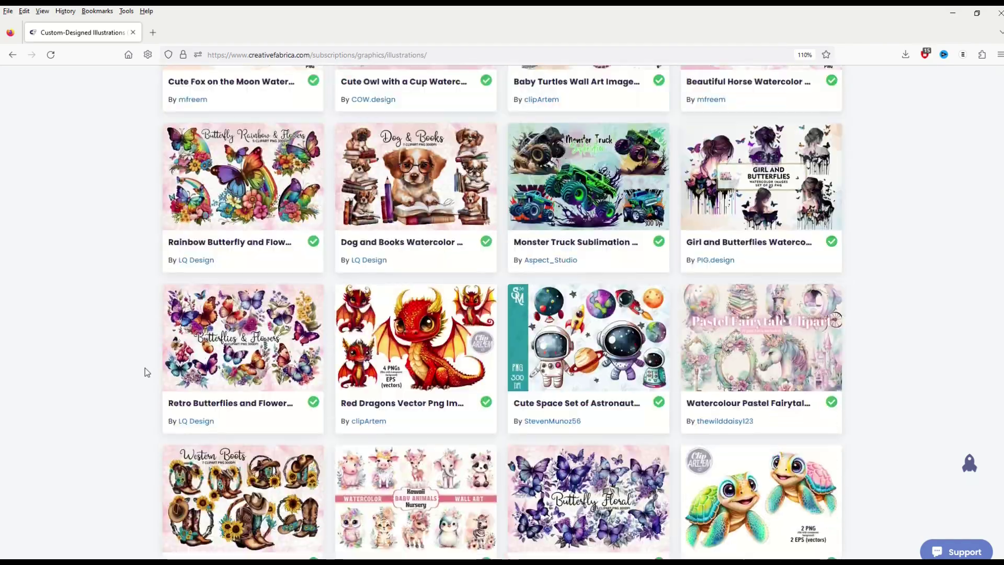
pyautogui.scroll(3, 146, 367)
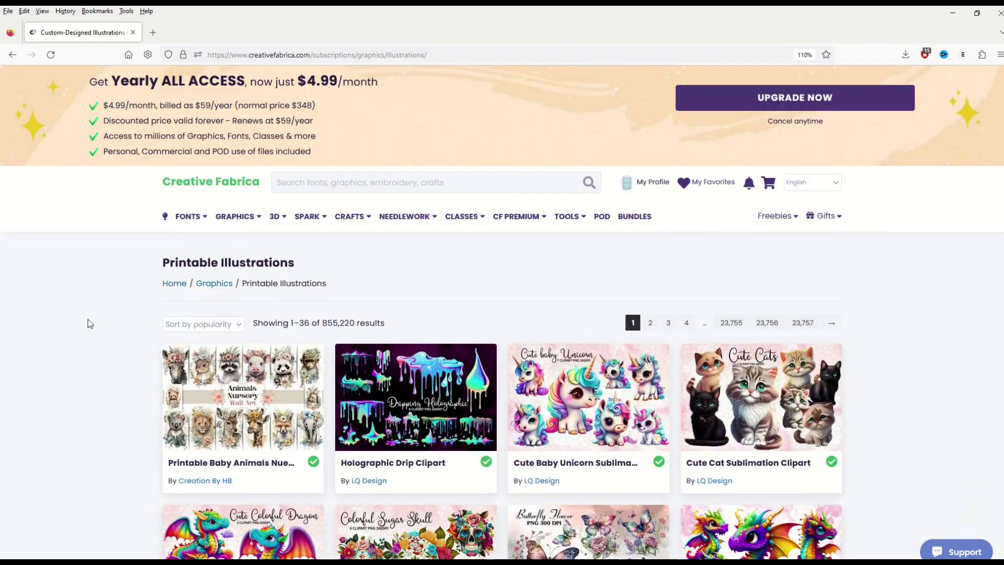